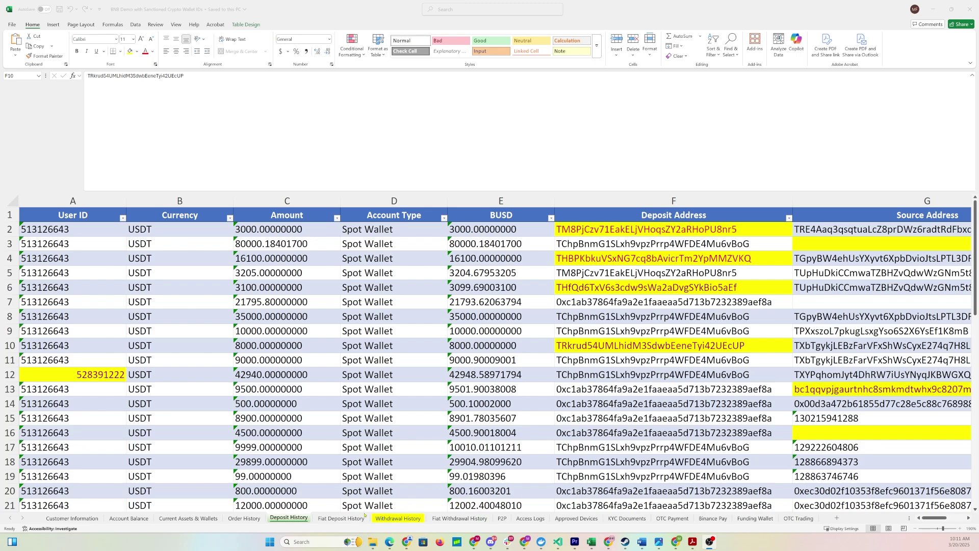
Step: Review the P2P sheet and the Real IP entries in the first rows of the Access Logs sheet
click(250, 520)
click(303, 519)
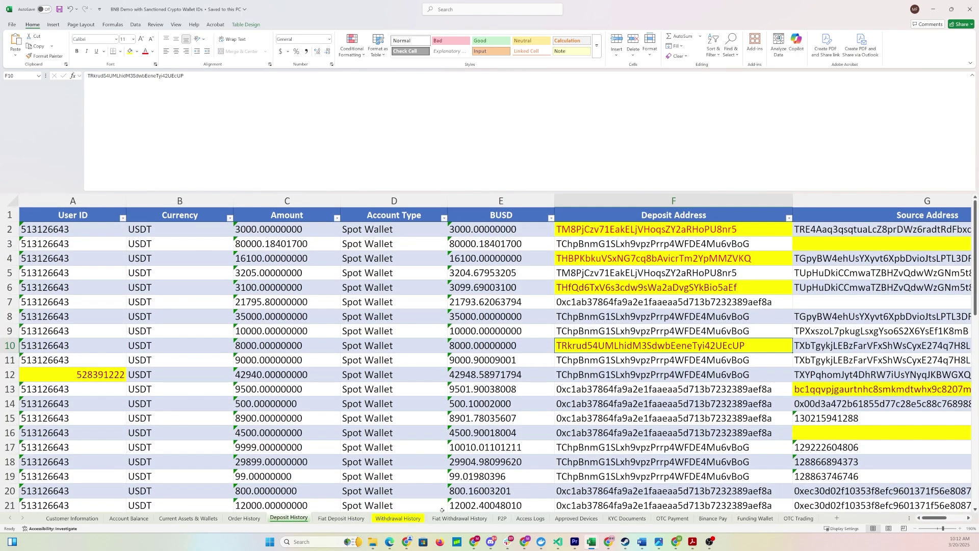
click(502, 518)
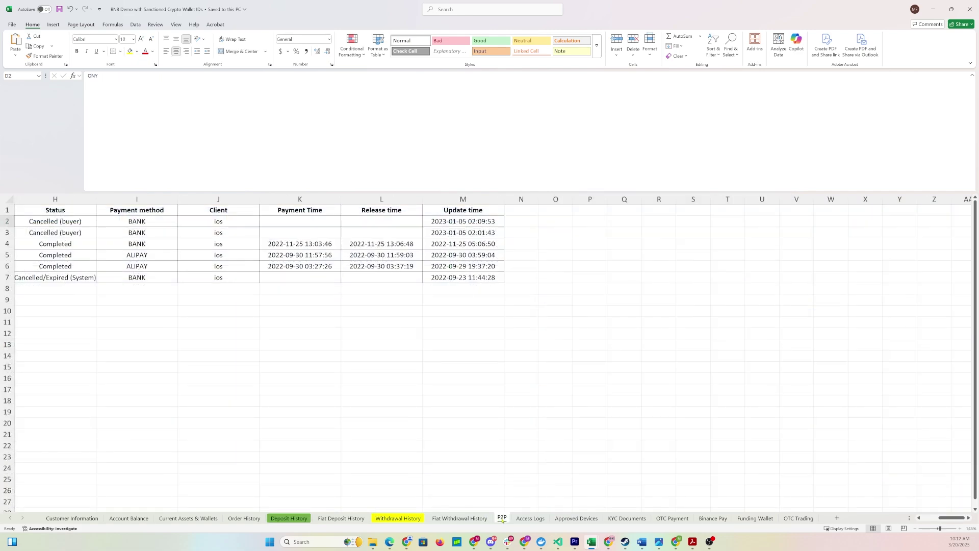
click(531, 518)
ctrl+scroll(381, 244, up, 3)
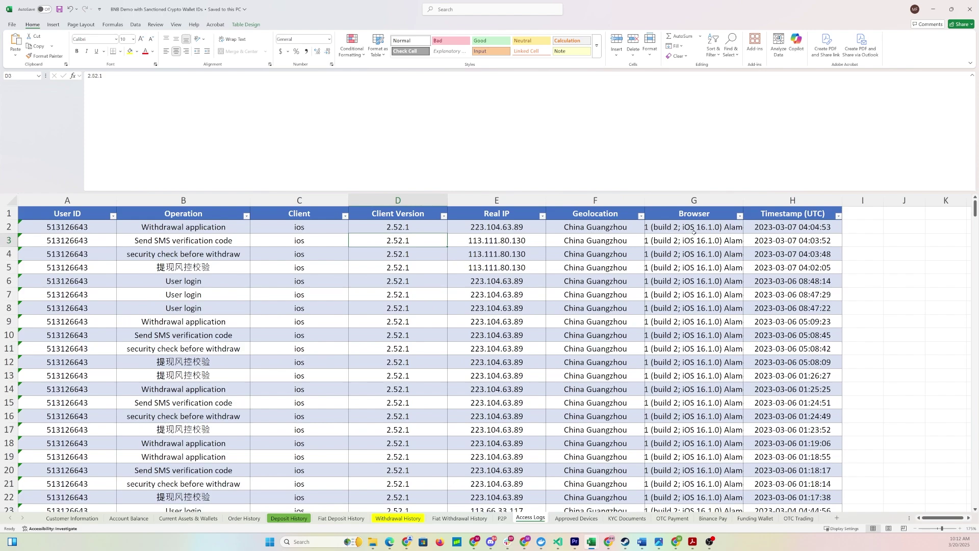
click(479, 238)
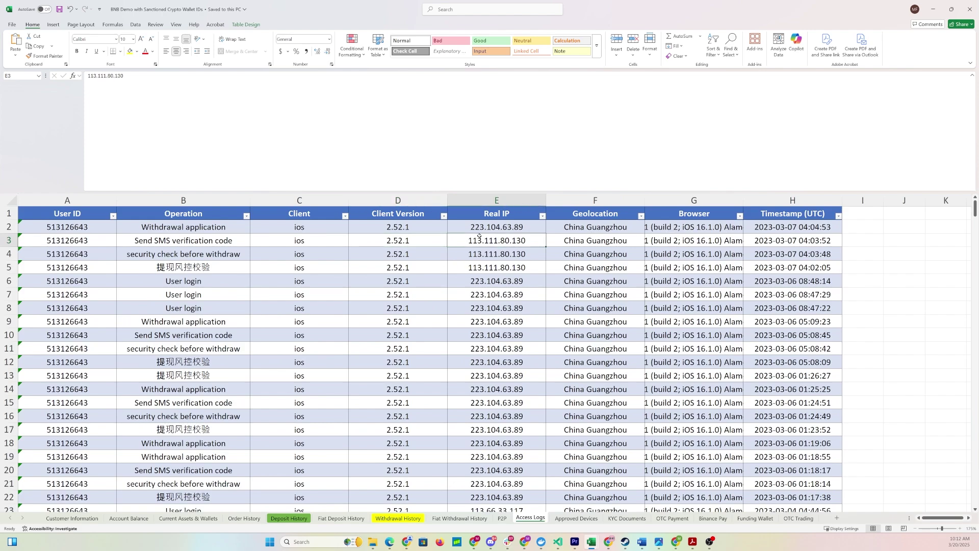
key(Up)
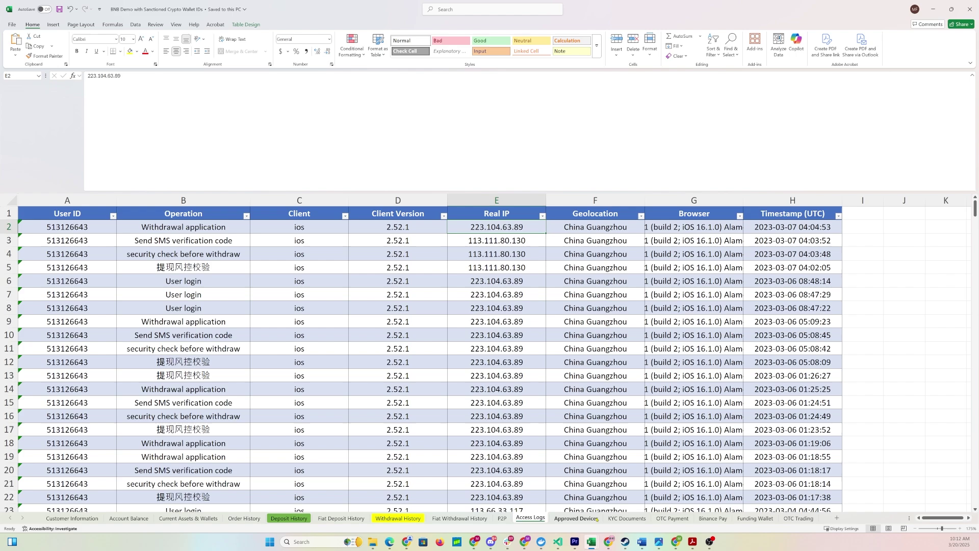
Step: Review the Approved Devices, OTC Payment and Binance Pay sheets of the workbook
click(576, 518)
ctrl+scroll(358, 264, up, 1)
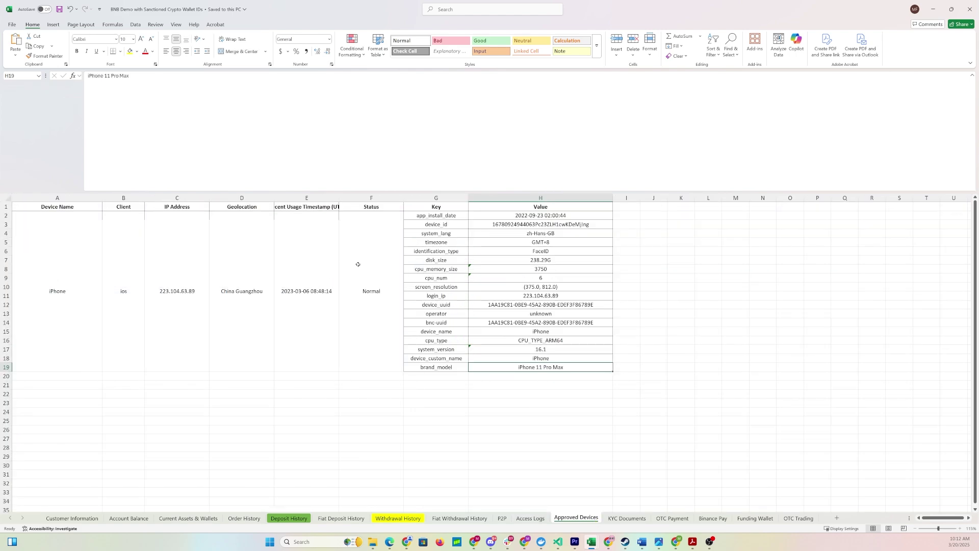
ctrl+scroll(361, 264, up, 3)
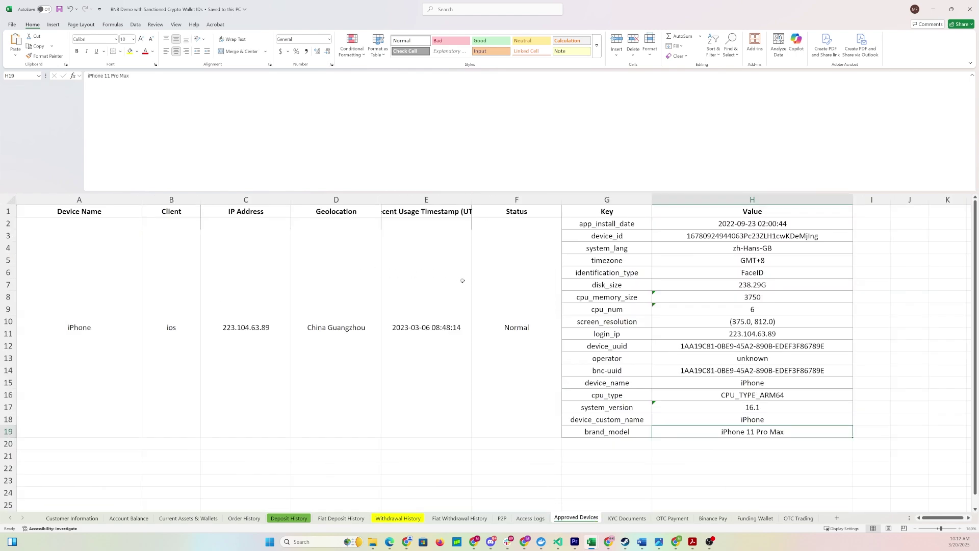
click(672, 519)
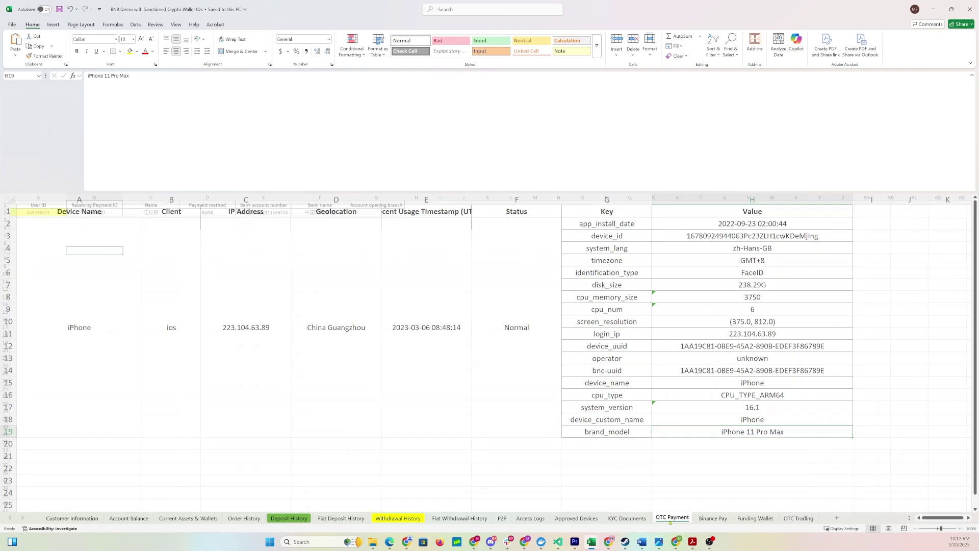
click(725, 519)
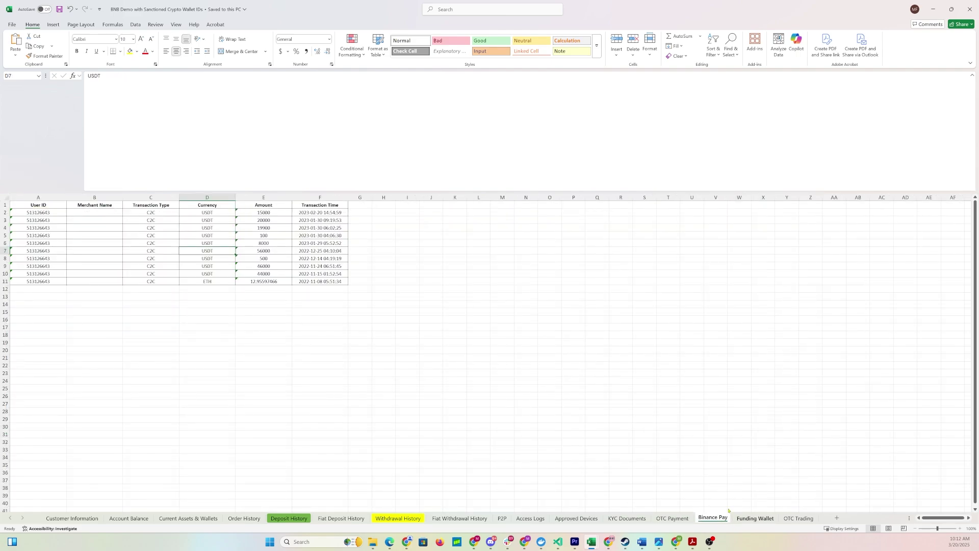
ctrl+scroll(310, 278, up, 7)
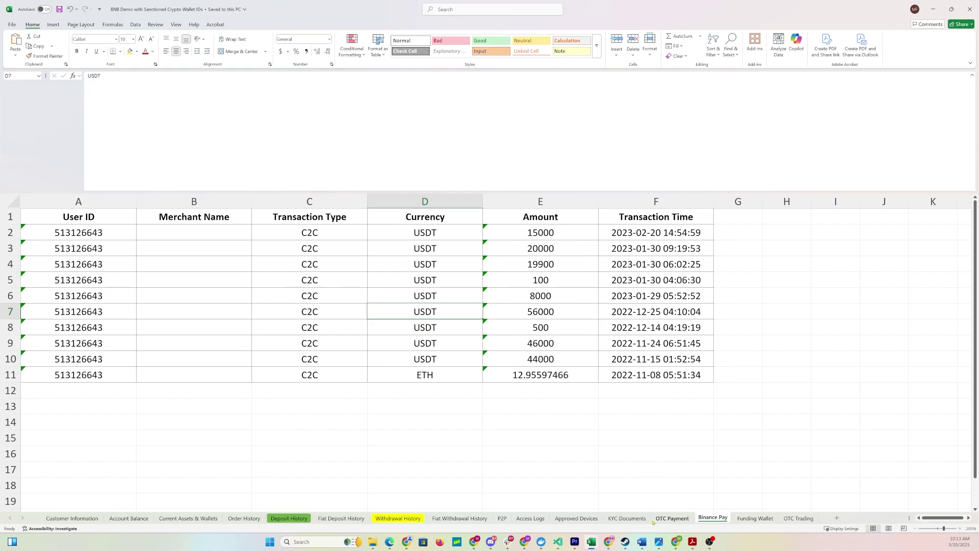
Step: Return to the Access Logs sheet and examine its Real IP column
click(531, 518)
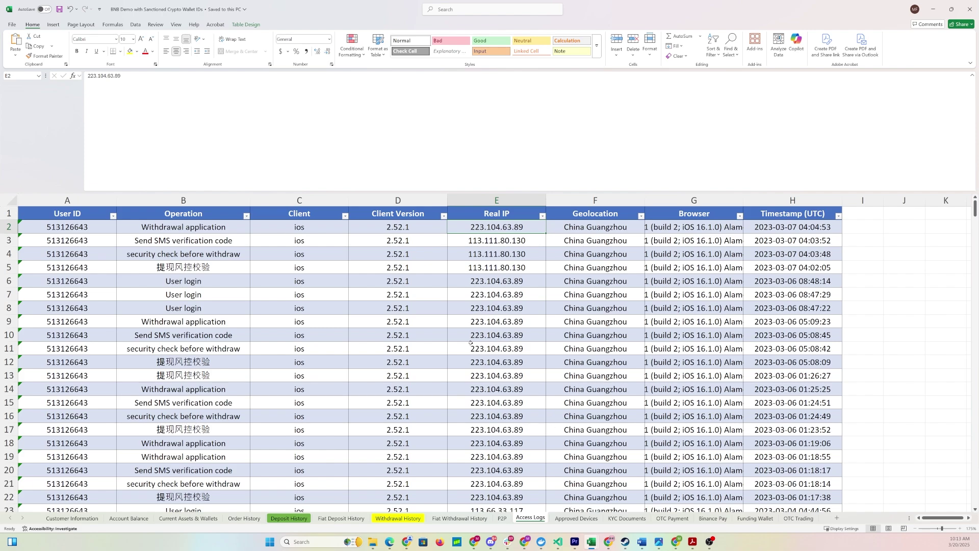
click(494, 219)
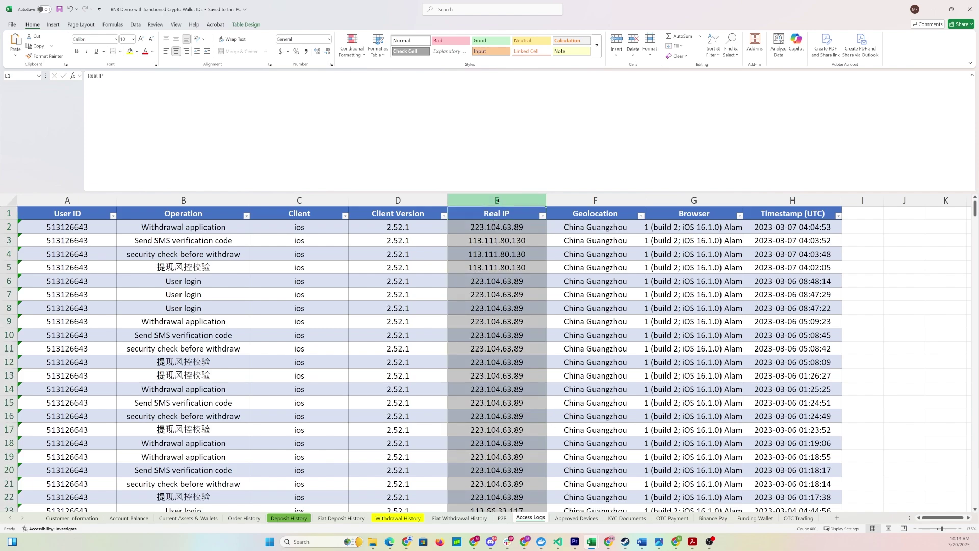
click(519, 228)
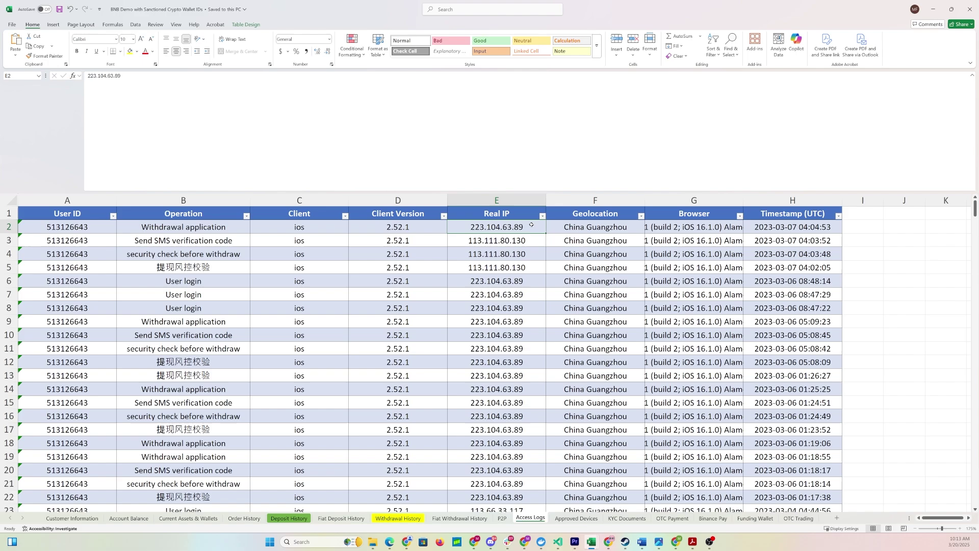
Step: Switch to Chrome and look over the IPQS home page with its Proxy/VPN Detection lookup
click(933, 10)
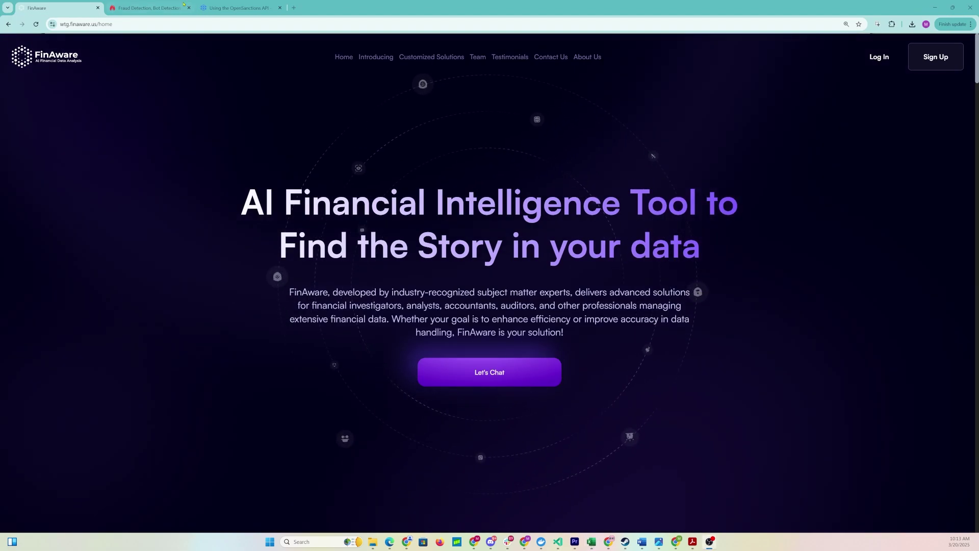
click(160, 9)
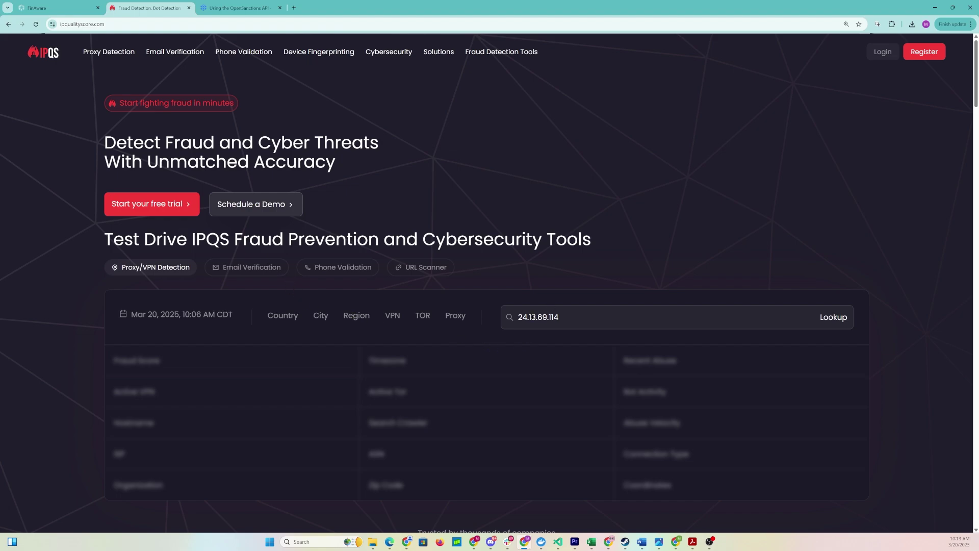
scroll(443, 316, down, 2)
scroll(505, 351, up, 2)
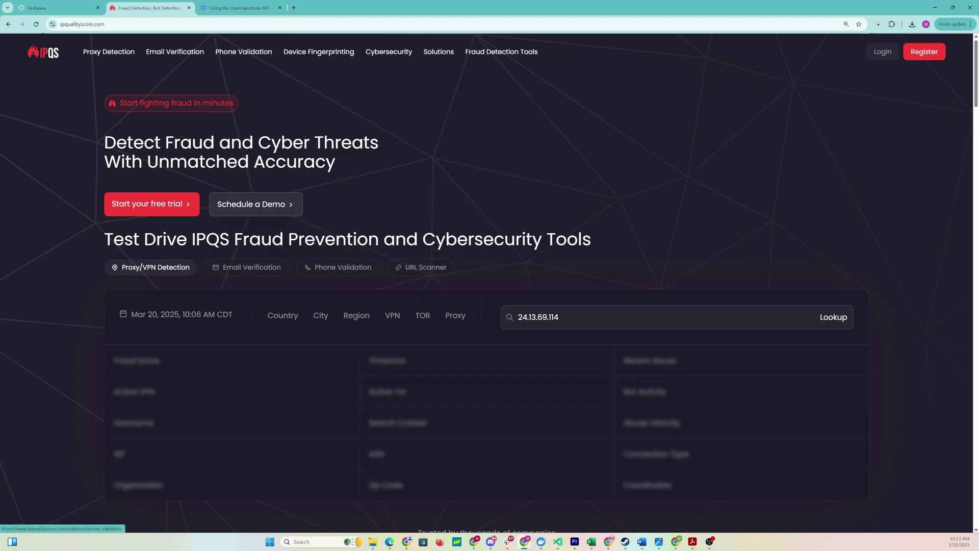
Step: Look over the OpenSanctions API documentation page at a larger text size
click(244, 9)
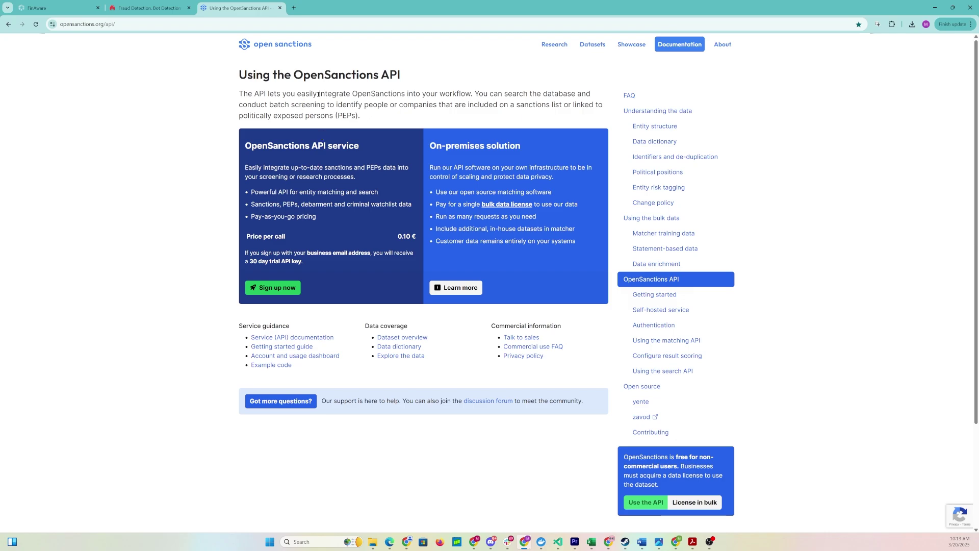
key(ctrl+plus)
key(ctrl+plus)
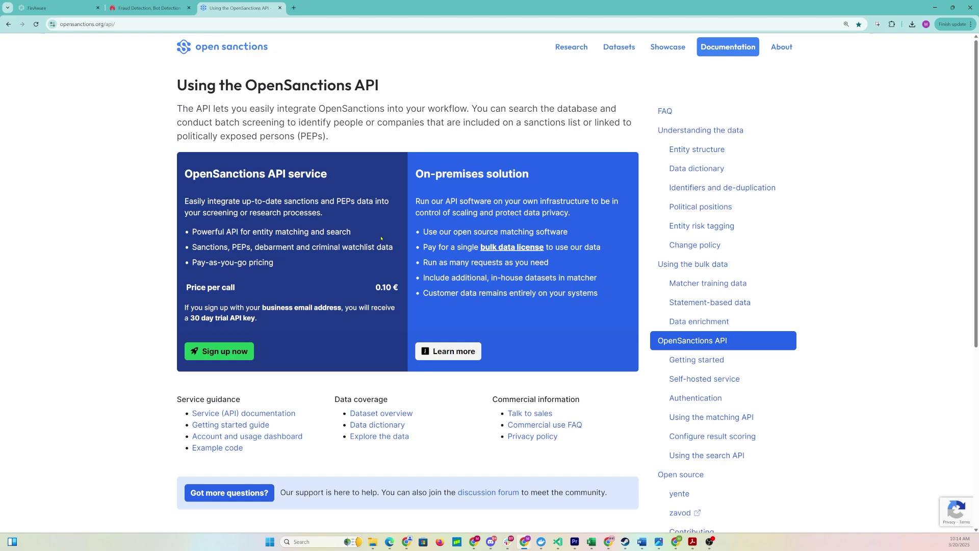
Step: Log in to FinAware and open the CryptoAware section
click(80, 10)
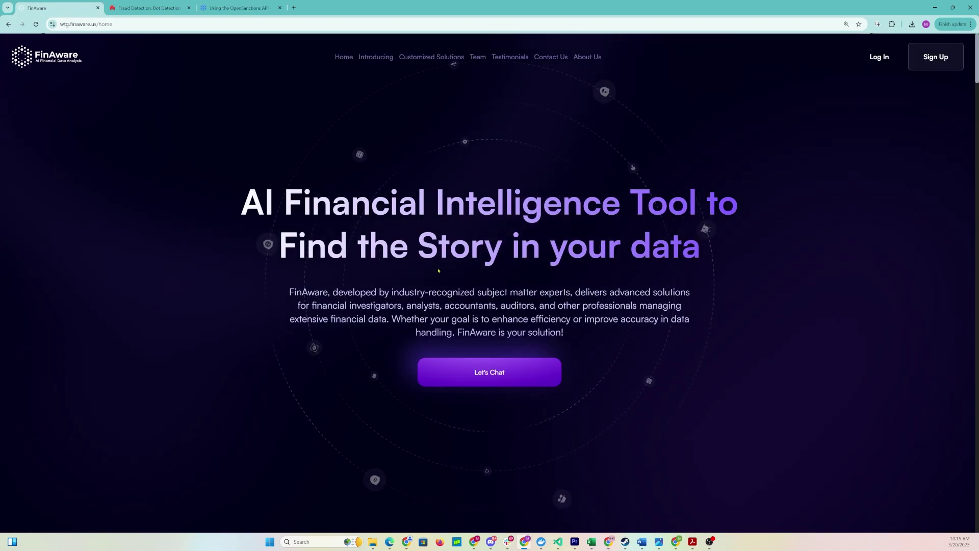
click(878, 57)
click(759, 470)
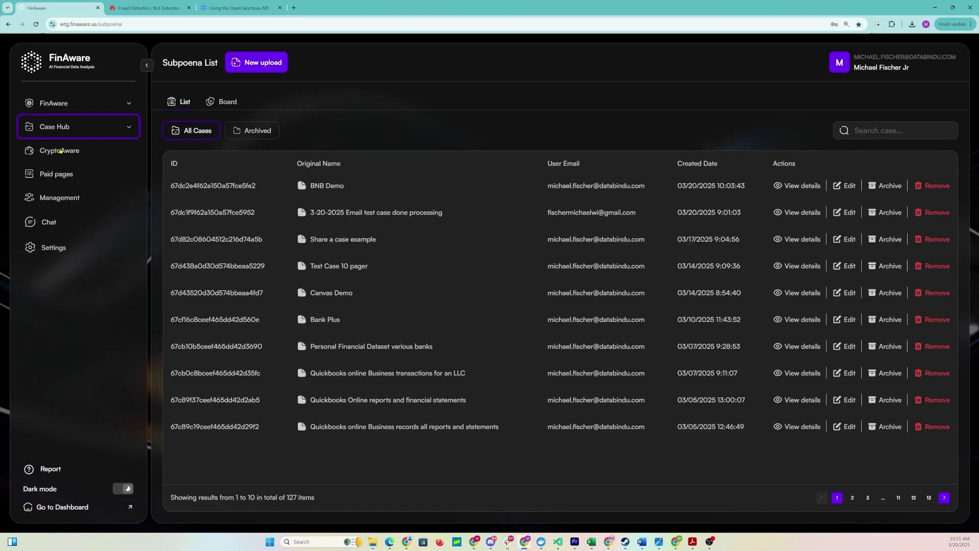
click(61, 152)
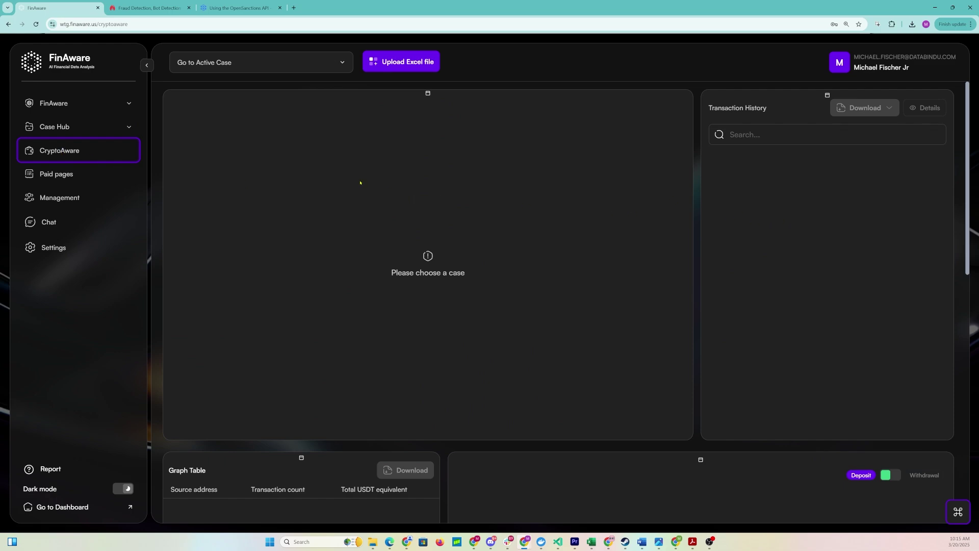
Step: Add BNB Demo with Sanctioned Crypto Wallet IDs.xlsx to a new Excel upload and choose Binance as the coin exchange
click(397, 64)
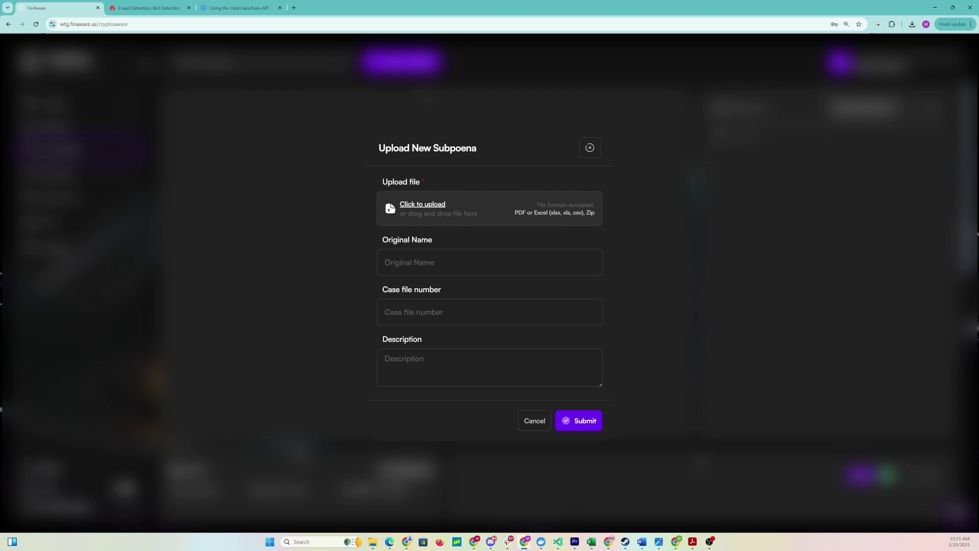
drag(269, 315, 426, 209)
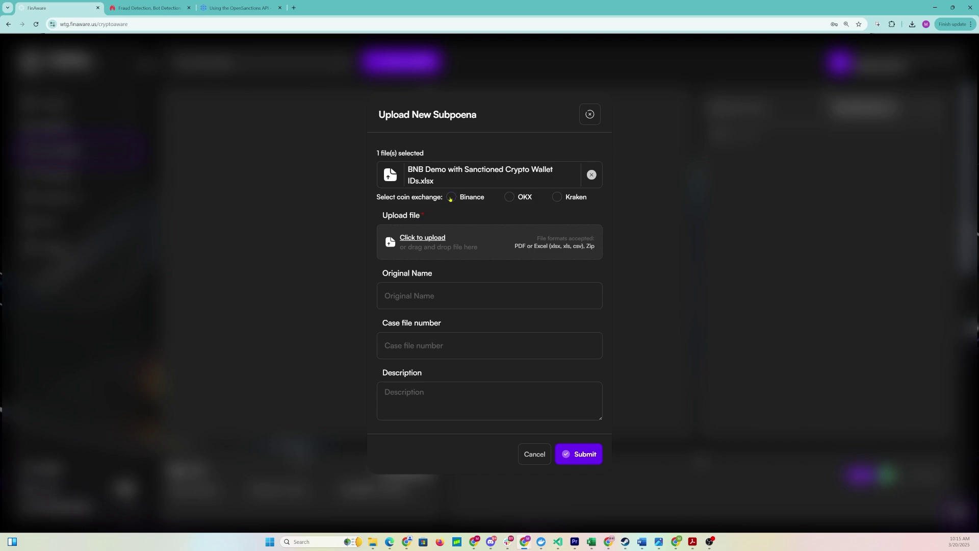
click(452, 198)
Step: Set the upload's original name to BNB Demo 1, leave the other fields blank, and submit and confirm the new case
click(462, 293)
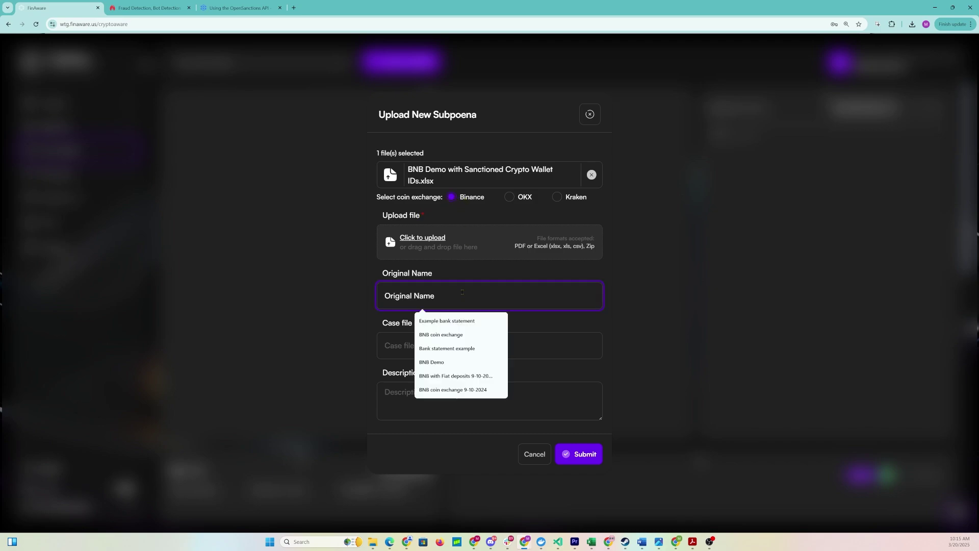
text(BNB Demo )
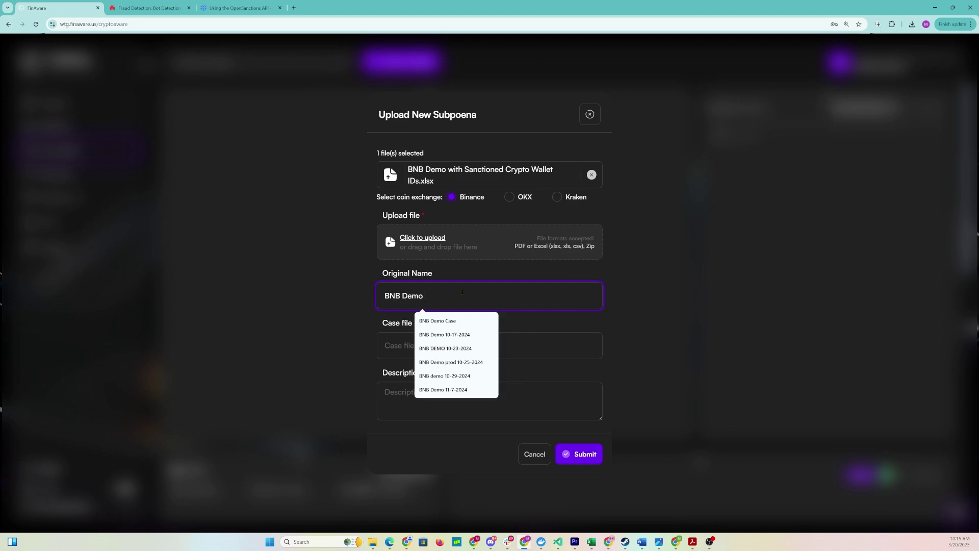
text(1)
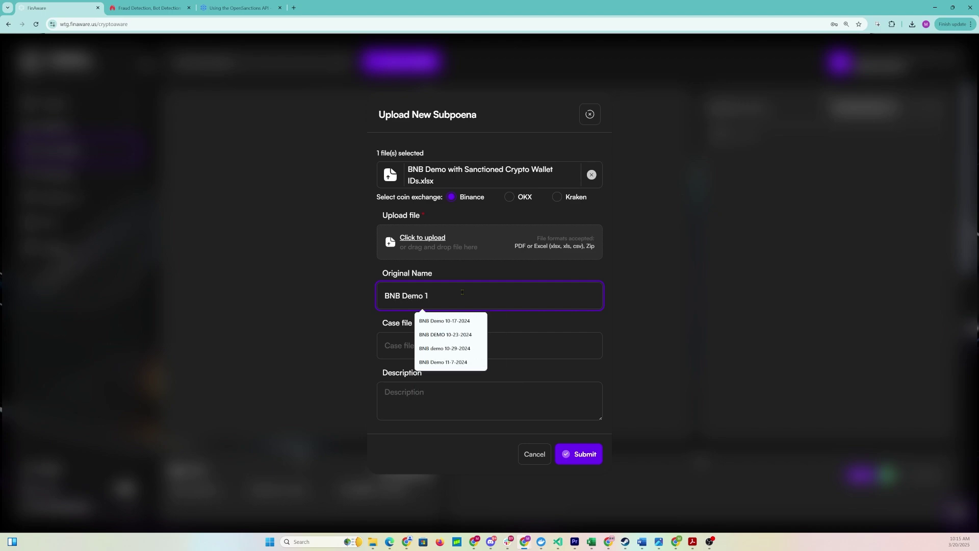
triple_click(414, 301)
click(527, 345)
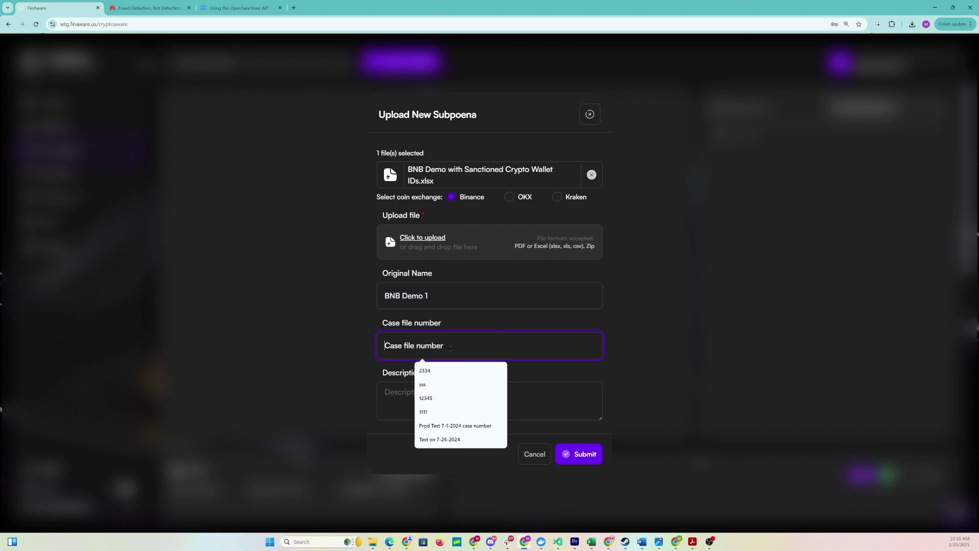
click(539, 391)
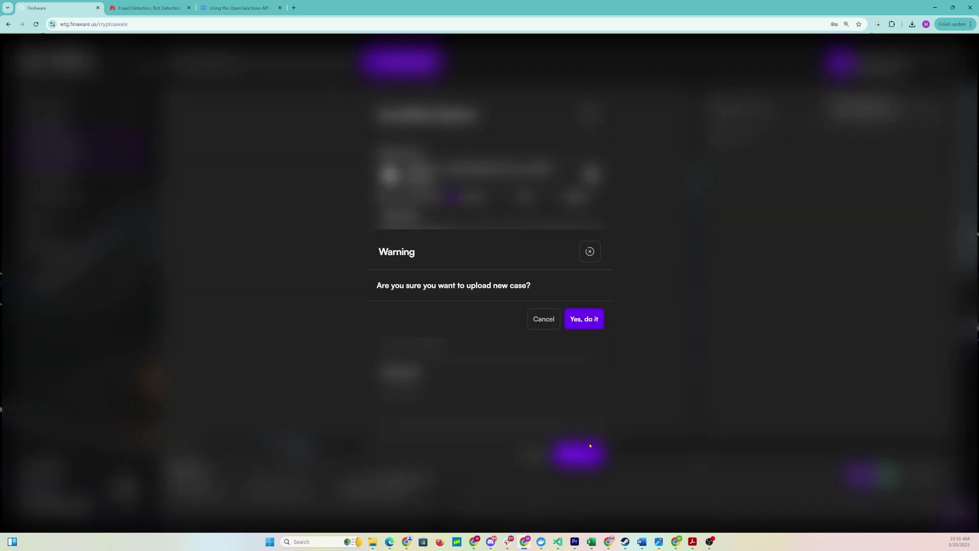
click(583, 319)
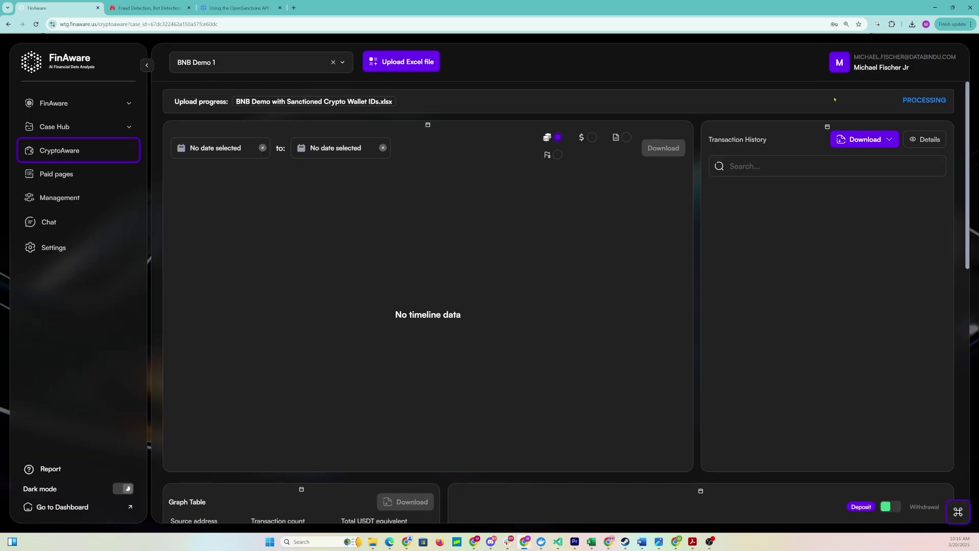
Step: Check the processing status of the uploaded workbook in the BNB Demo 1 case
drag(904, 99, 950, 99)
drag(908, 98, 951, 101)
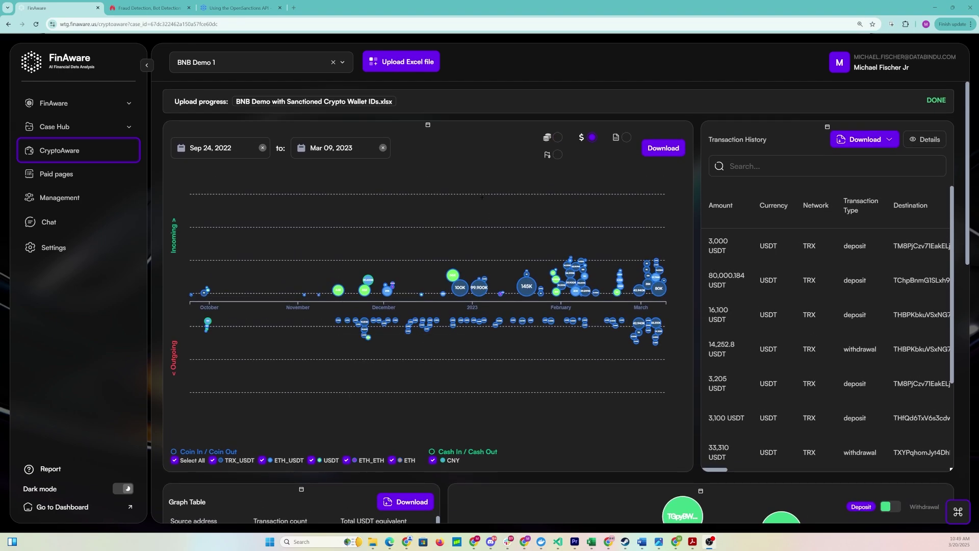
drag(925, 98, 949, 100)
Step: Examine the timeline's Coin In / Coin Out and Cash In / Cash Out legend alongside the October bubbles
drag(181, 451, 239, 456)
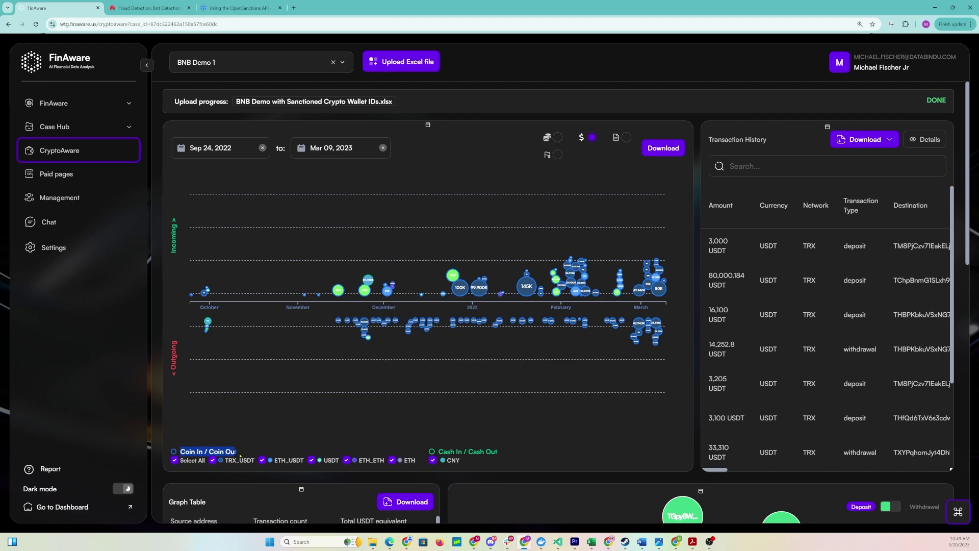
click(182, 449)
mouse_move(204, 292)
mouse_move(207, 321)
drag(439, 451, 502, 453)
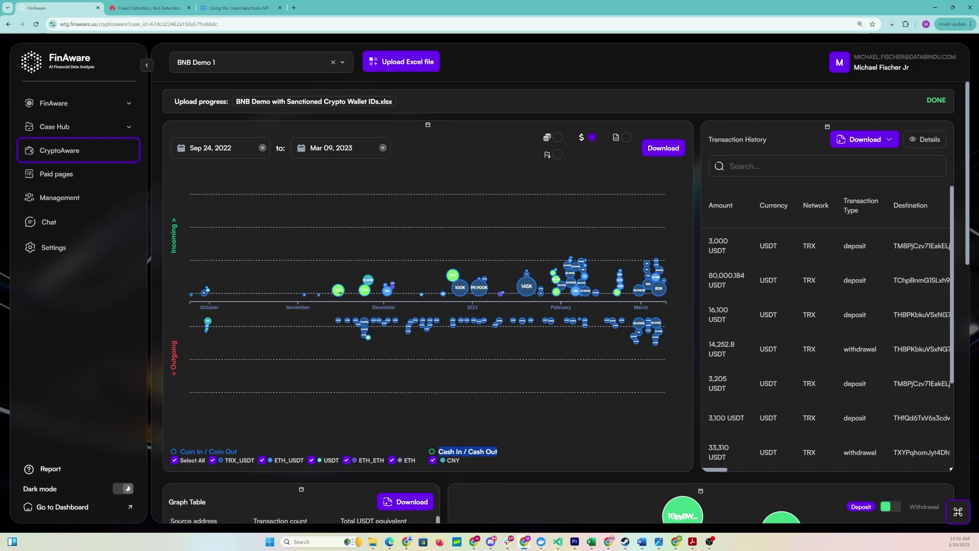
Step: Deselect all currencies on the timeline and show only the CNY cash transactions
click(174, 461)
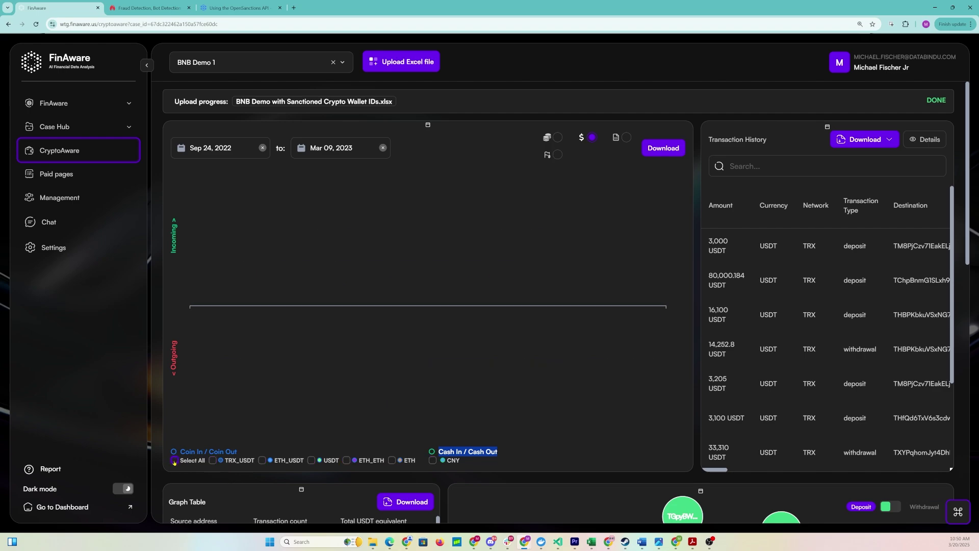
click(433, 461)
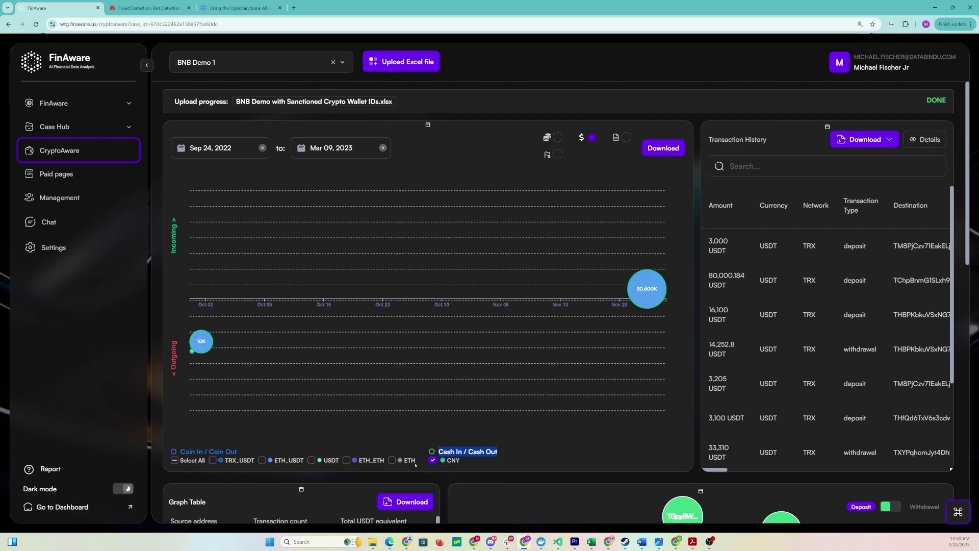
click(439, 464)
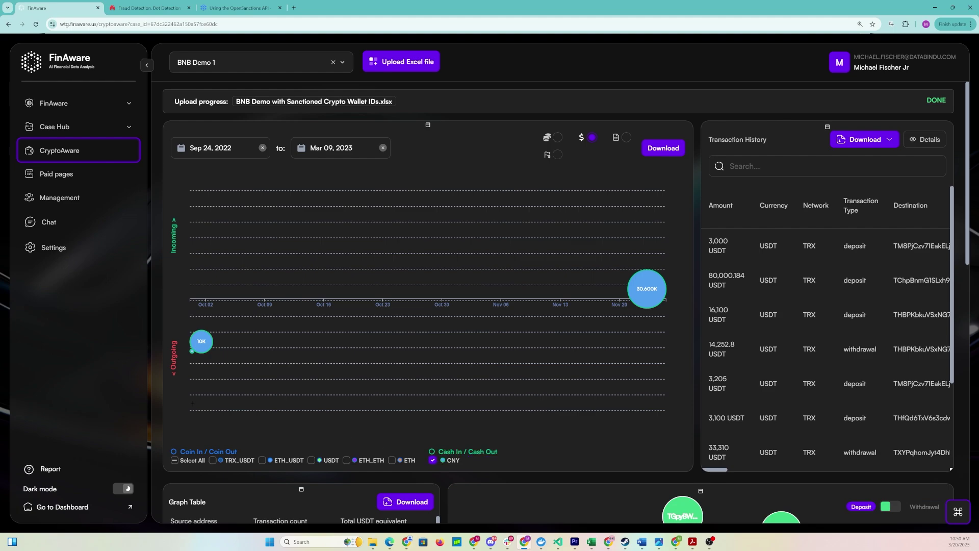
Step: Open the details of the outgoing 10K CNY transaction on the timeline and examine its highlighted P2P record across all columns
click(206, 341)
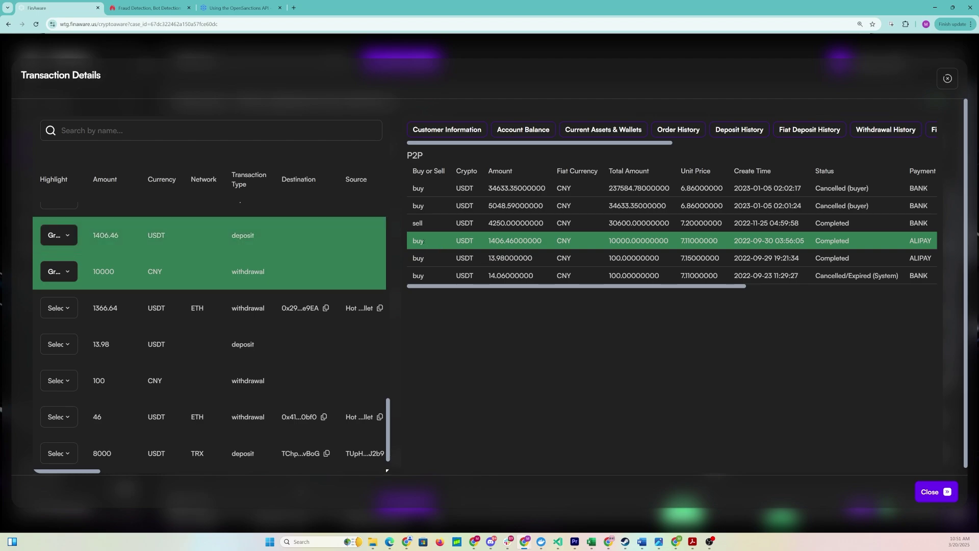
drag(421, 240, 532, 240)
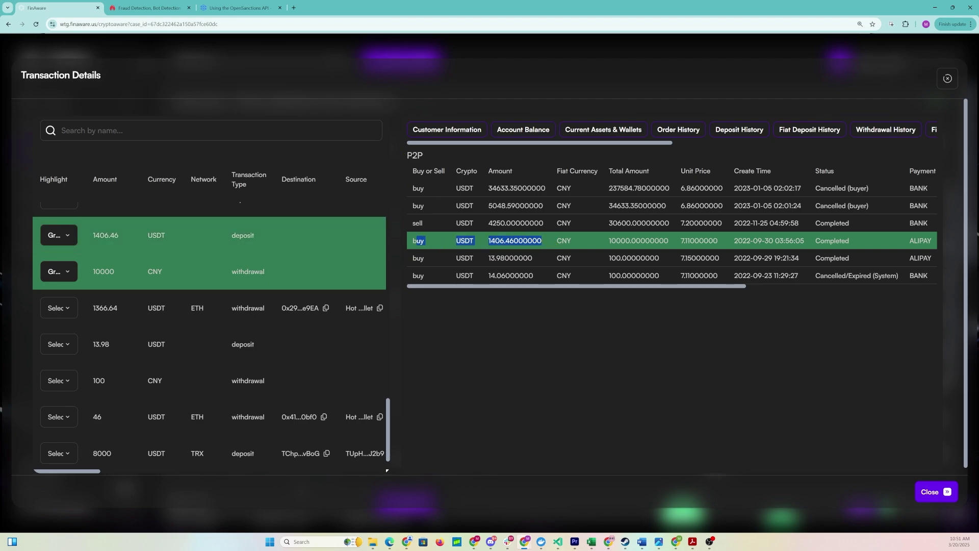
drag(425, 156, 408, 154)
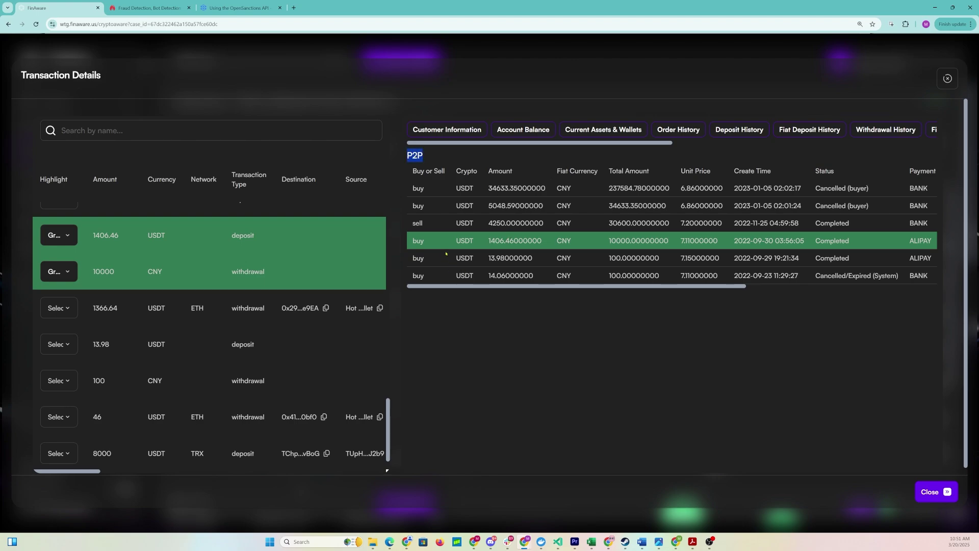
scroll(478, 243, right, 3)
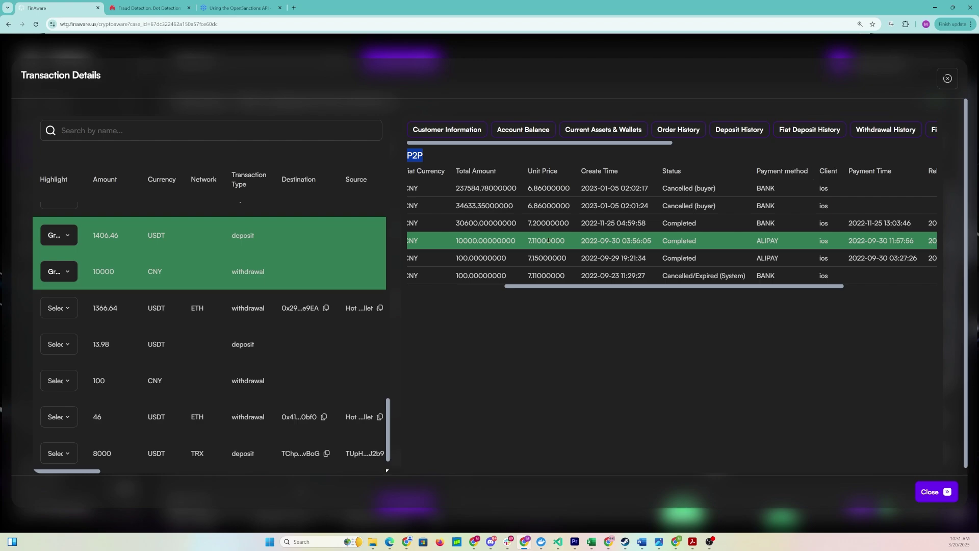
scroll(560, 240, right, 3)
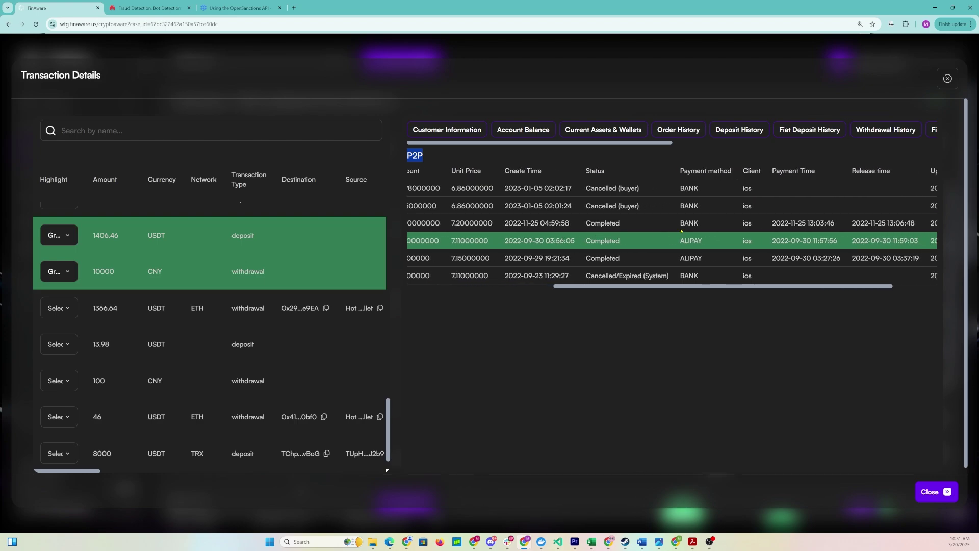
scroll(713, 239, right, 3)
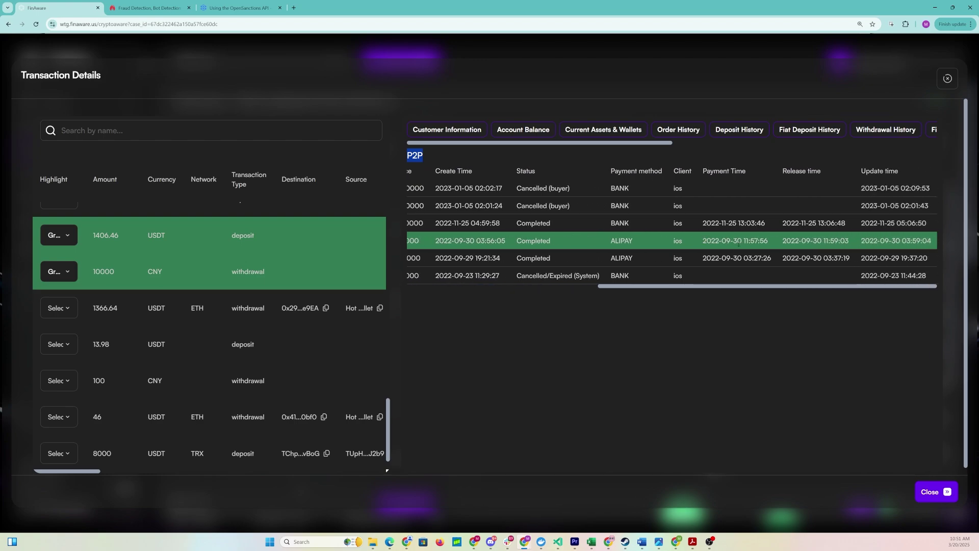
Step: Set the highlight of the 1406.46 USDT deposit to Red and close the transaction details
click(72, 241)
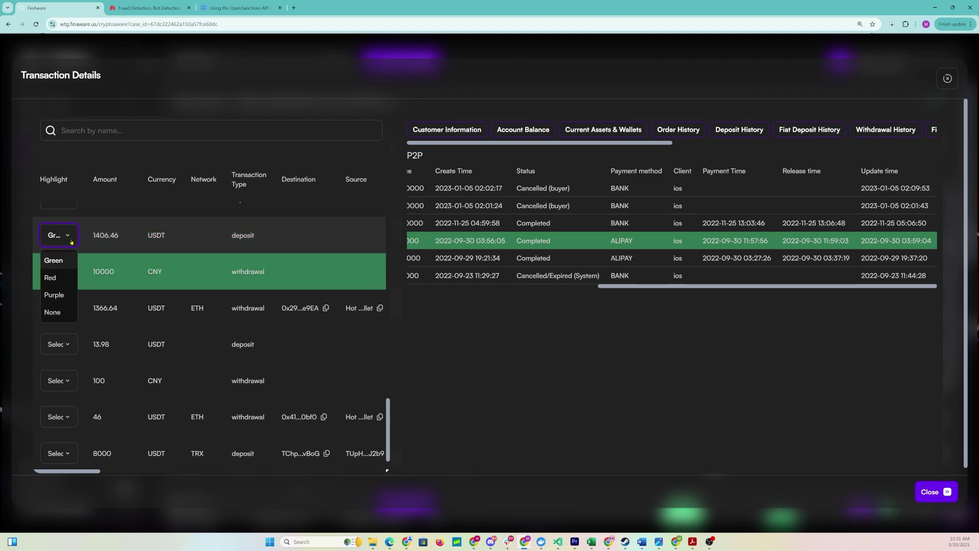
click(60, 279)
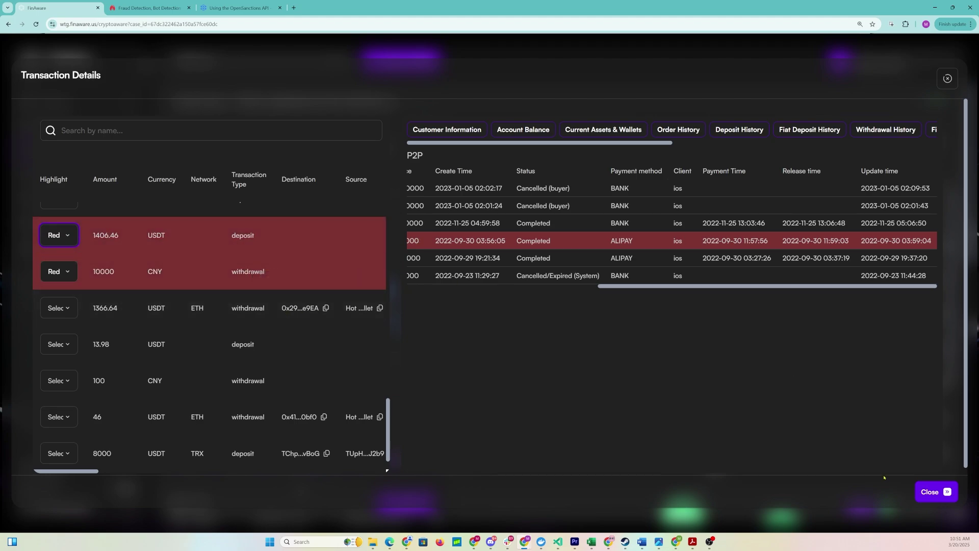
click(935, 491)
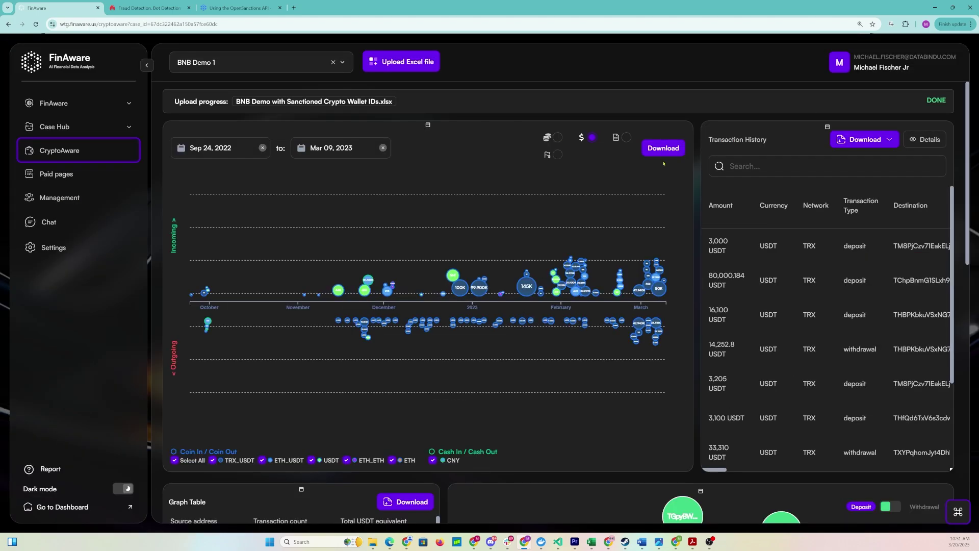
Step: Download the transaction history as Enhanced Files (Original + Enhancements) and open the processed workbook in Excel
click(871, 143)
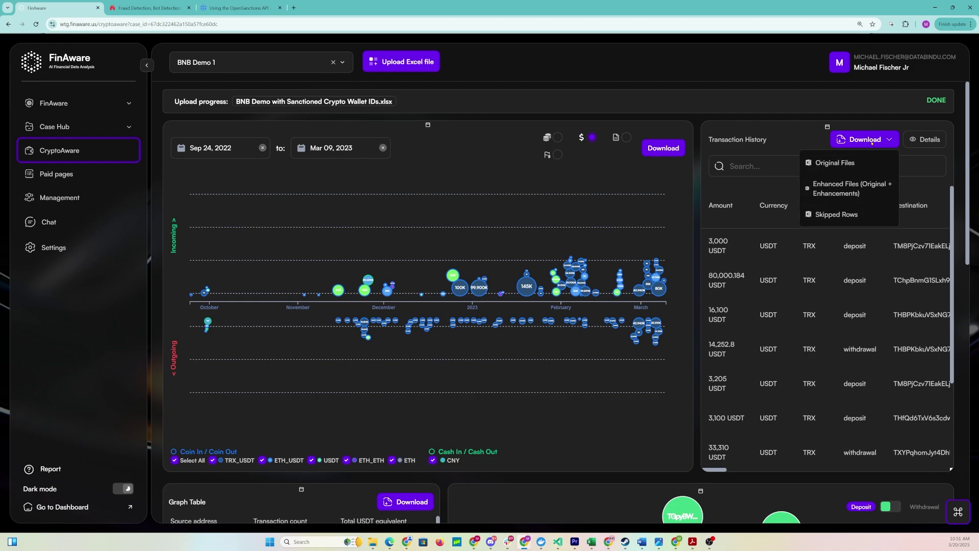
click(846, 187)
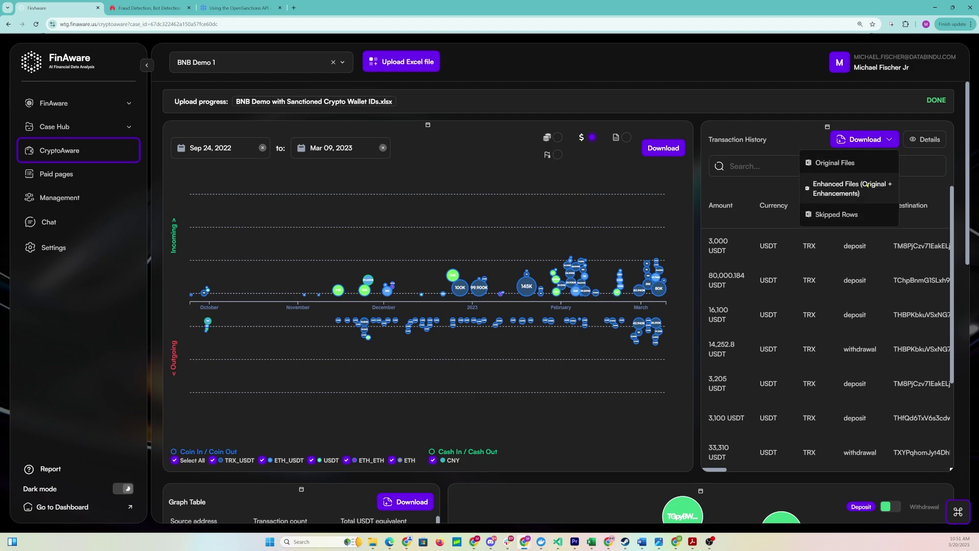
click(843, 192)
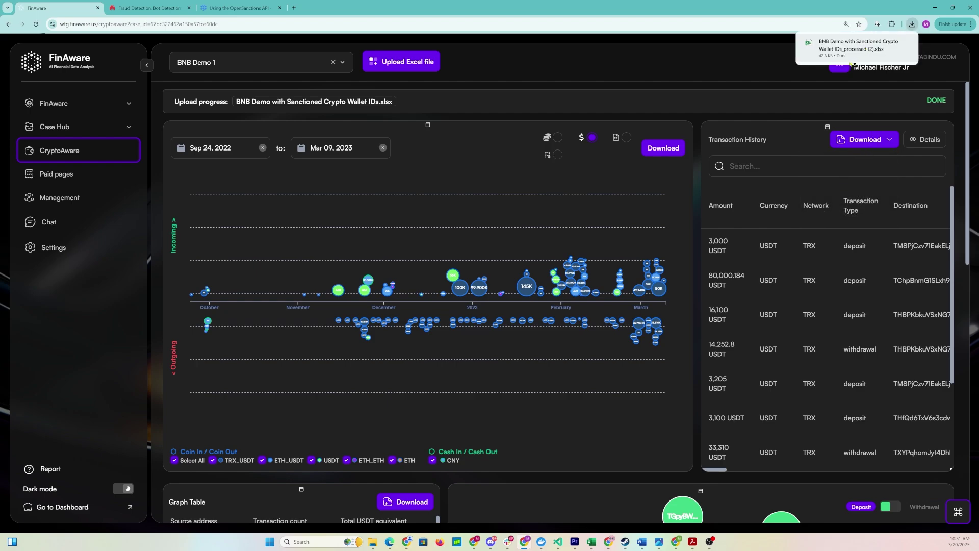
click(865, 49)
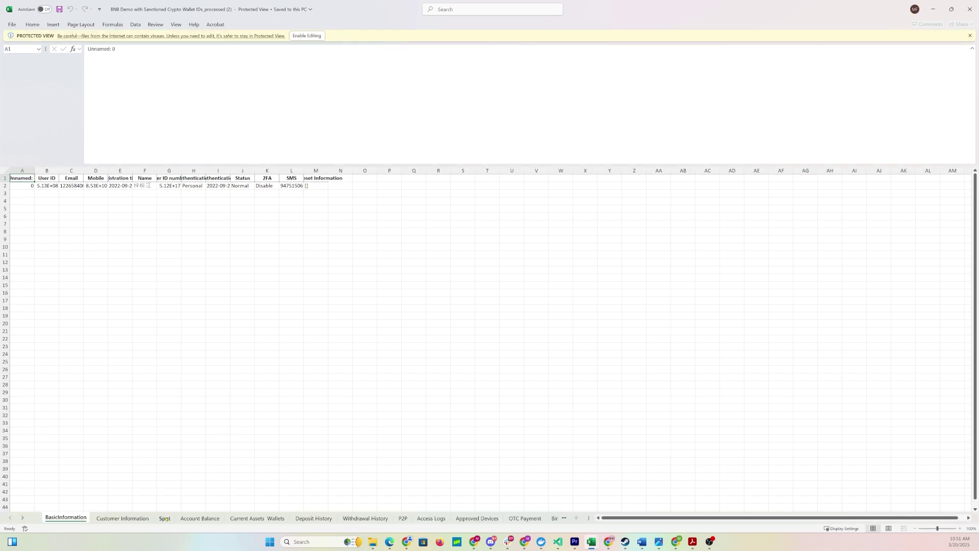
Step: Look through the workbook's sheets and examine the vpn, proxy and connection type columns of Access Logs
click(165, 518)
click(200, 518)
click(257, 518)
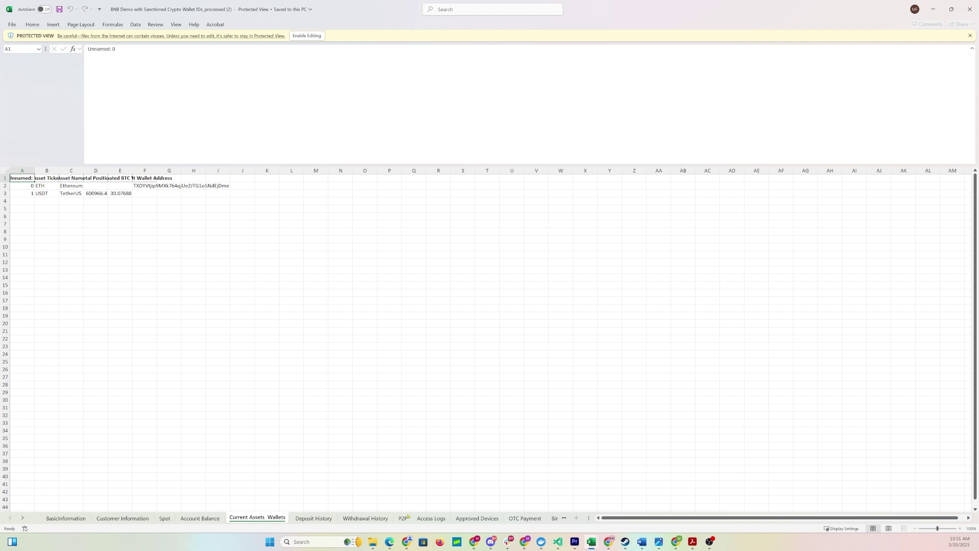
click(439, 517)
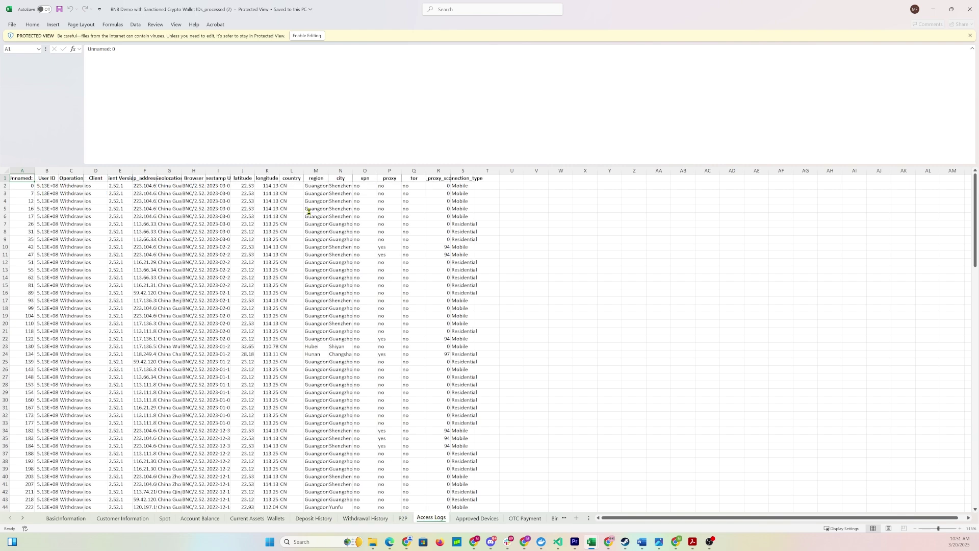
scroll(308, 212, up, 2)
click(535, 195)
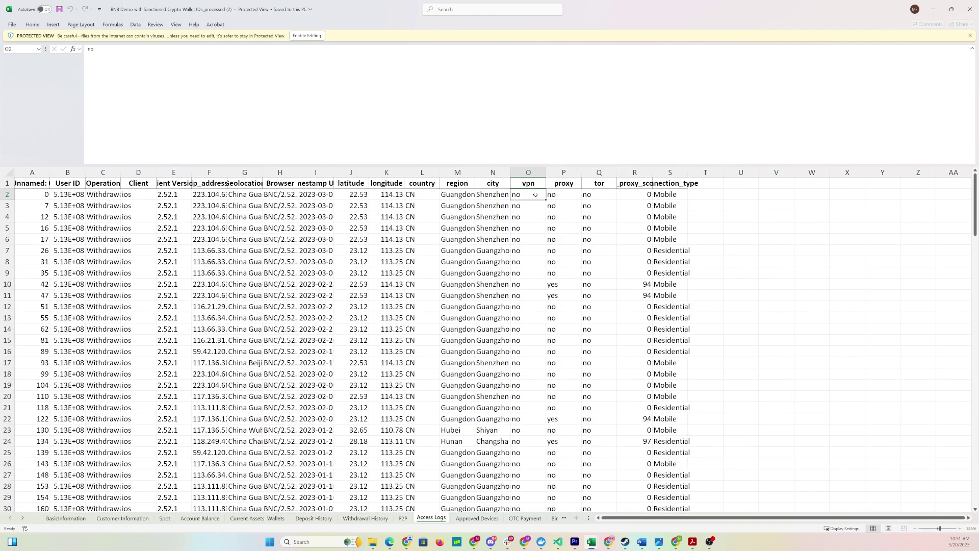
scroll(557, 195, up, 3)
key(Right)
key(Right)
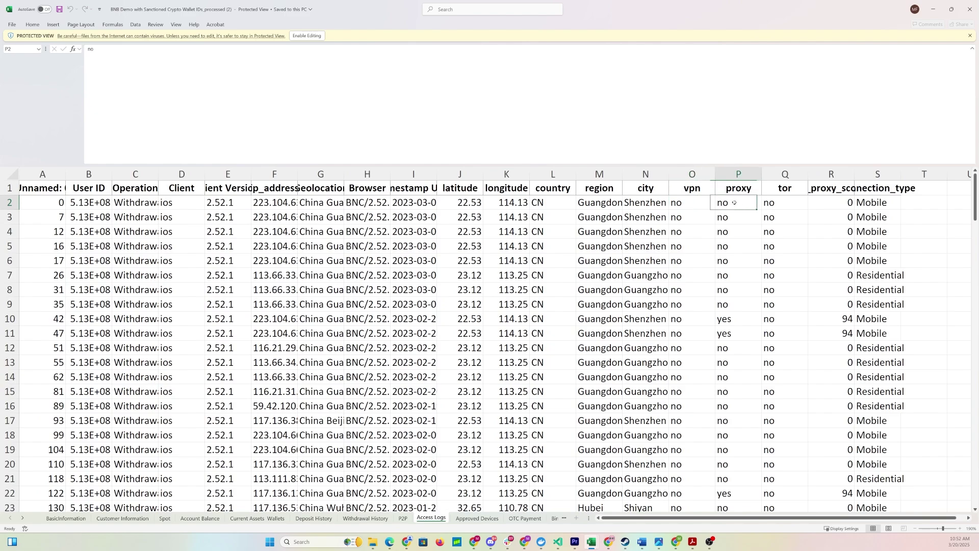
click(885, 203)
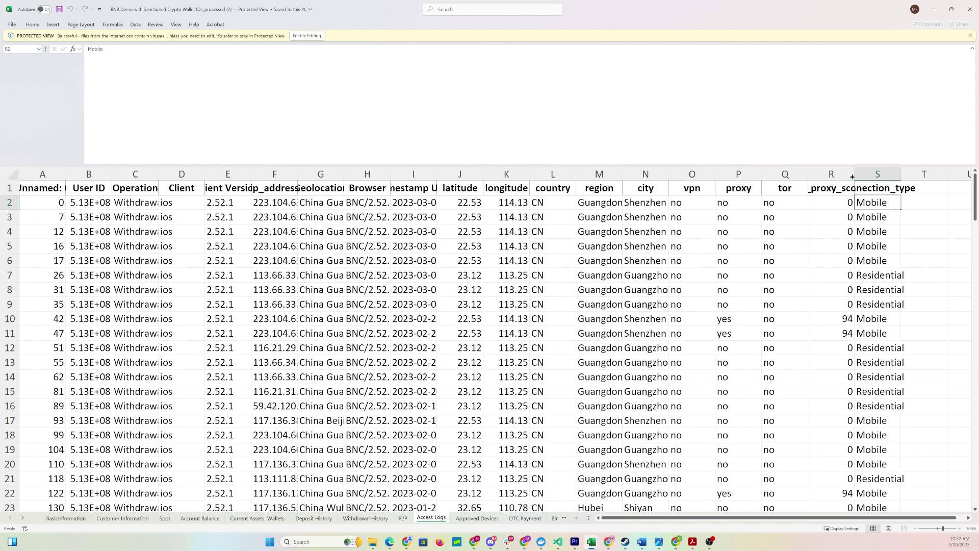
Step: Enable editing of the workbook and convert the Access Logs data into a table with headers
drag(852, 177, 928, 177)
click(307, 35)
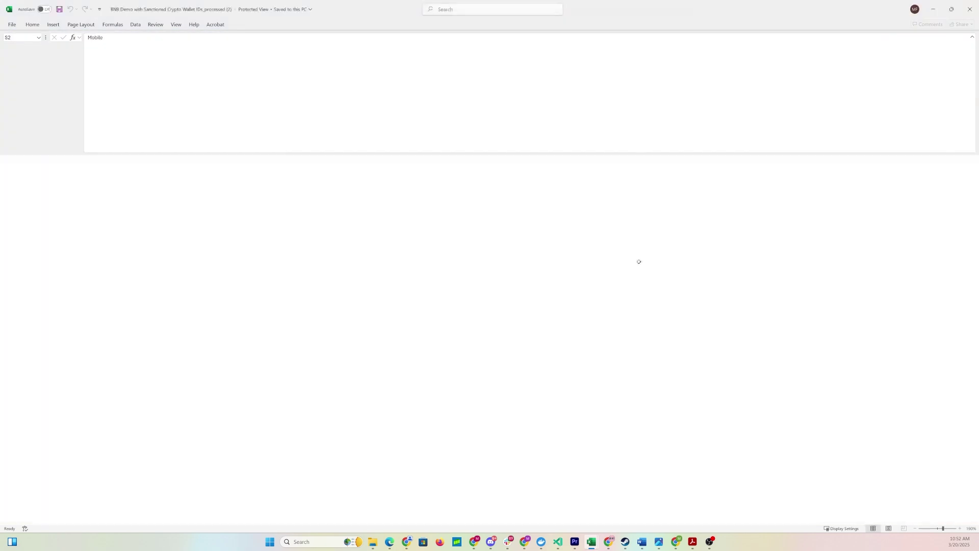
click(321, 215)
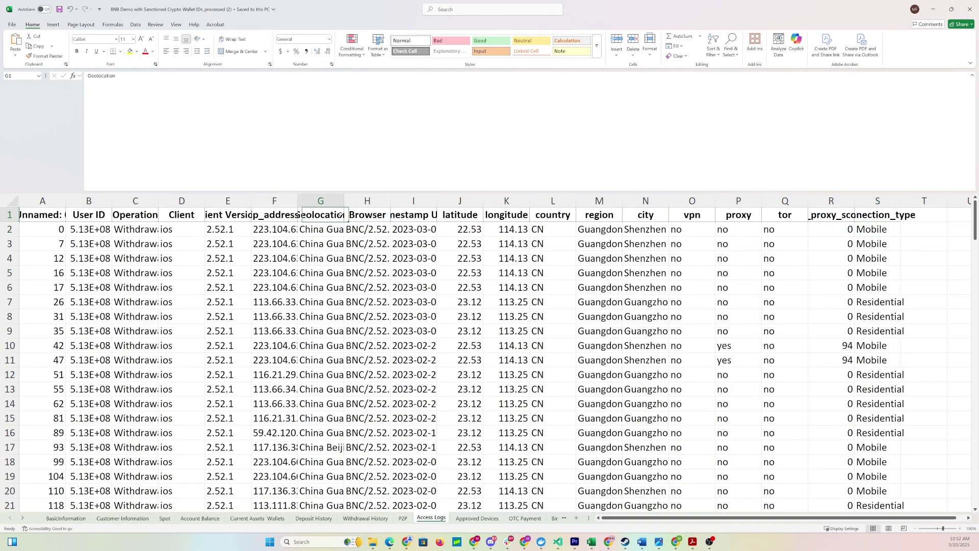
key(ctrl+t)
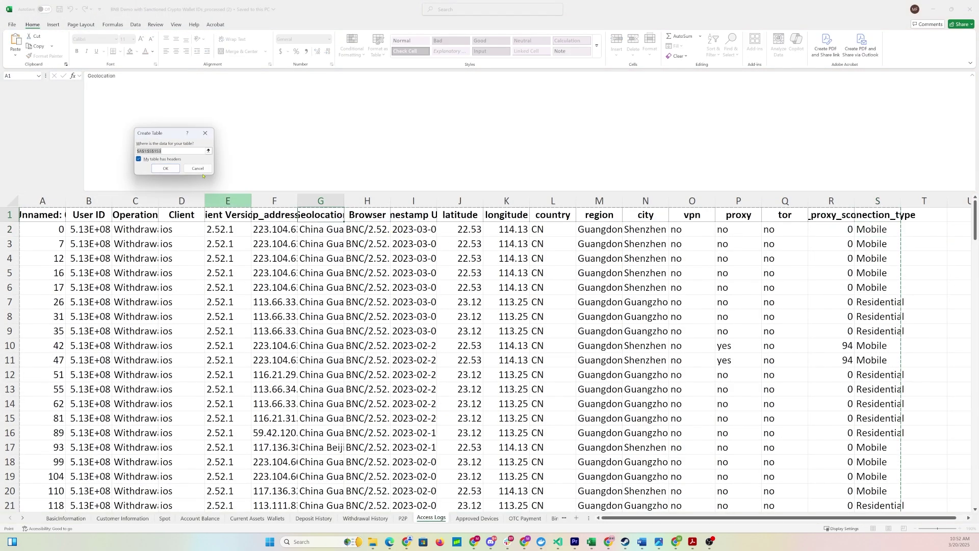
click(165, 168)
Step: Widen the region column of the Access Logs table so the full region names fit
scroll(514, 285, right, 5)
scroll(513, 285, left, 5)
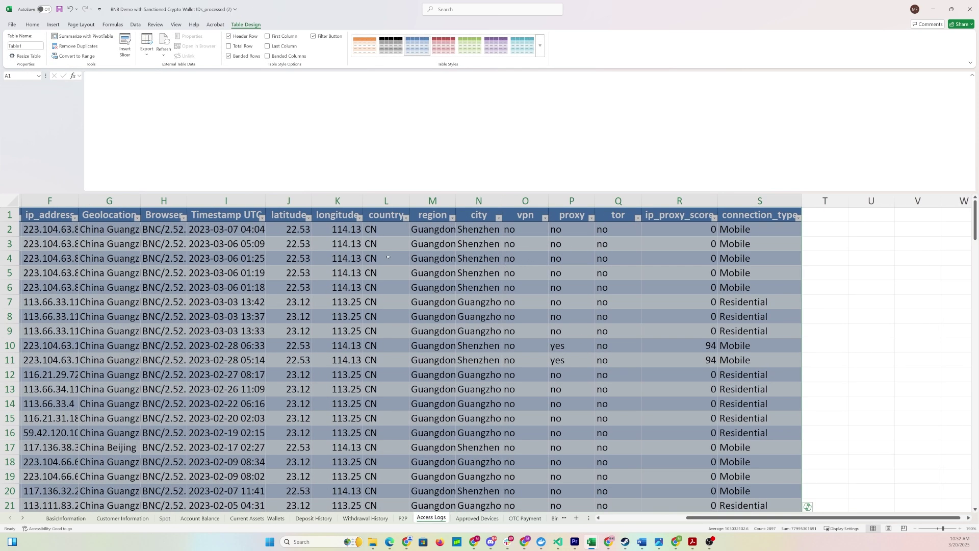
click(432, 232)
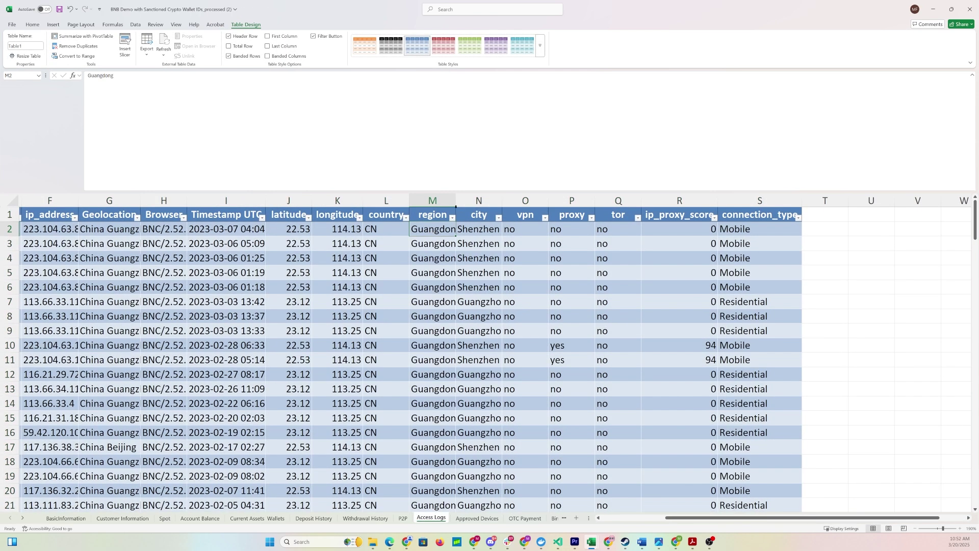
double_click(456, 201)
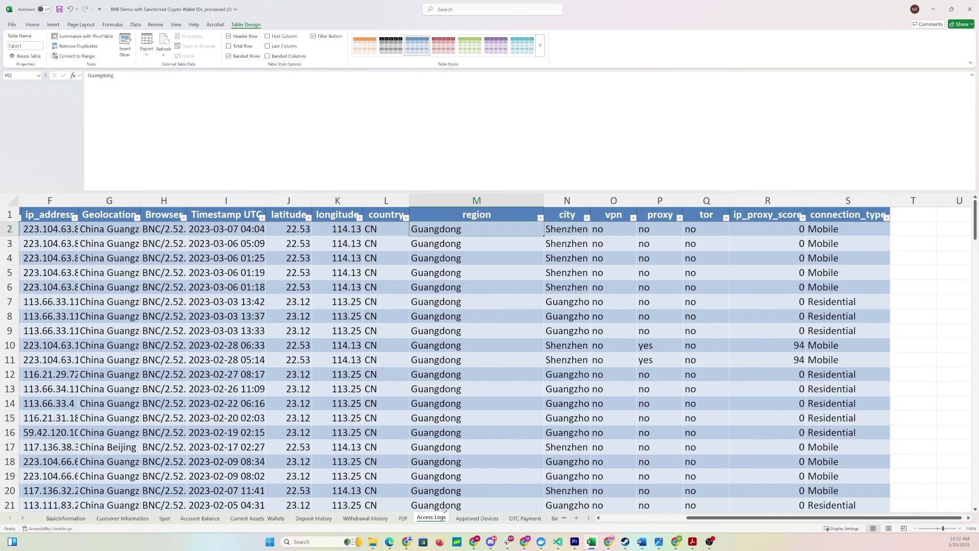
Step: Go through the sheets to Deposit History and convert its data into a table with headers
click(72, 518)
click(122, 518)
click(165, 518)
click(200, 518)
click(258, 518)
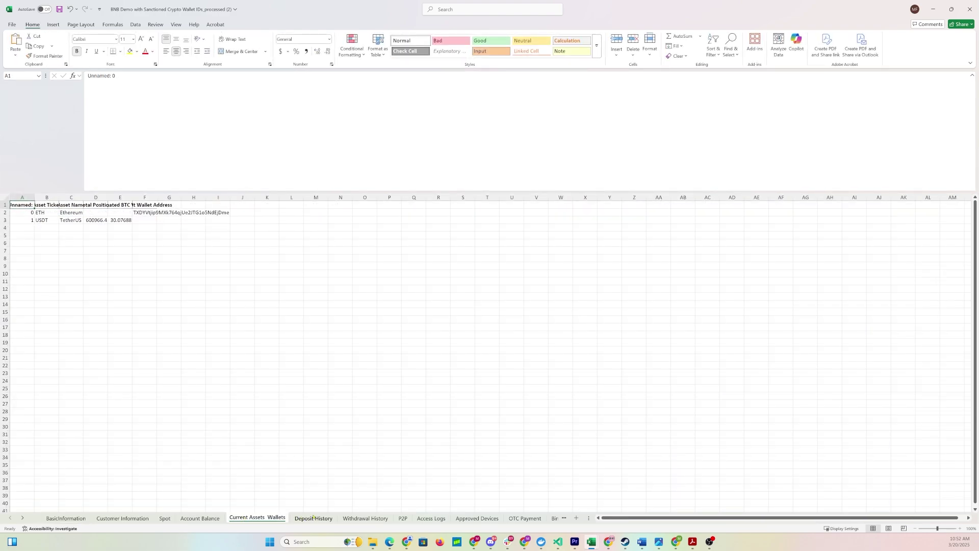
click(313, 518)
click(95, 206)
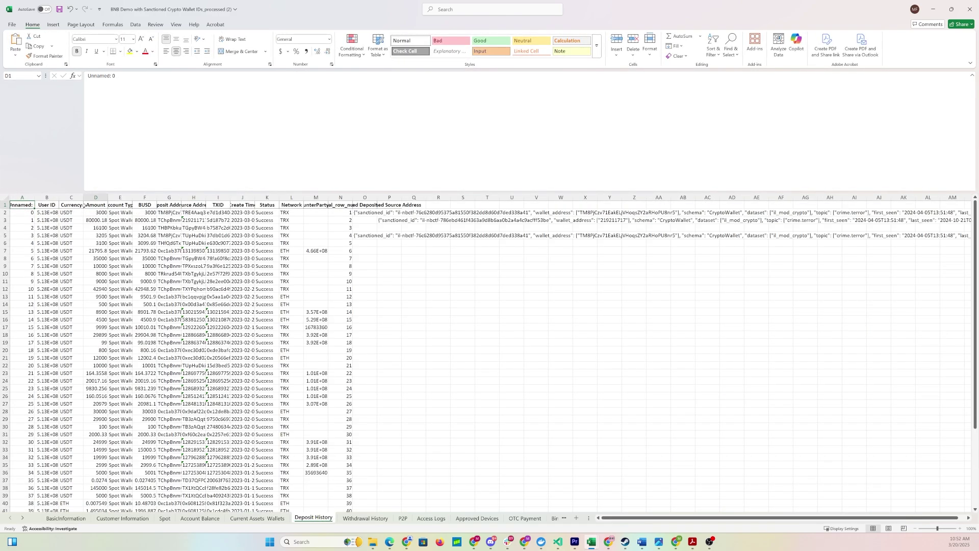
key(ctrl+t)
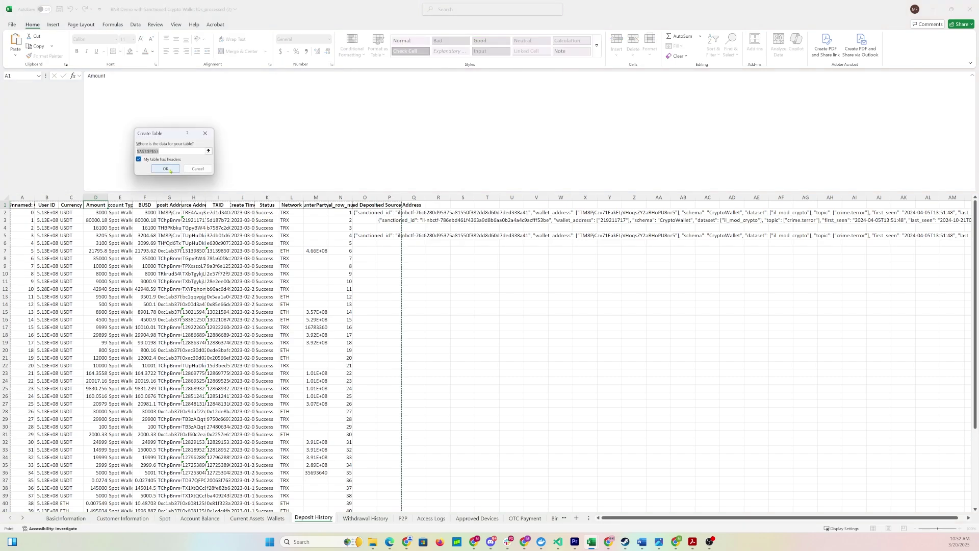
click(165, 169)
Step: Widen the Source Address column of the Deposit History table so the full wallet addresses fit
click(561, 213)
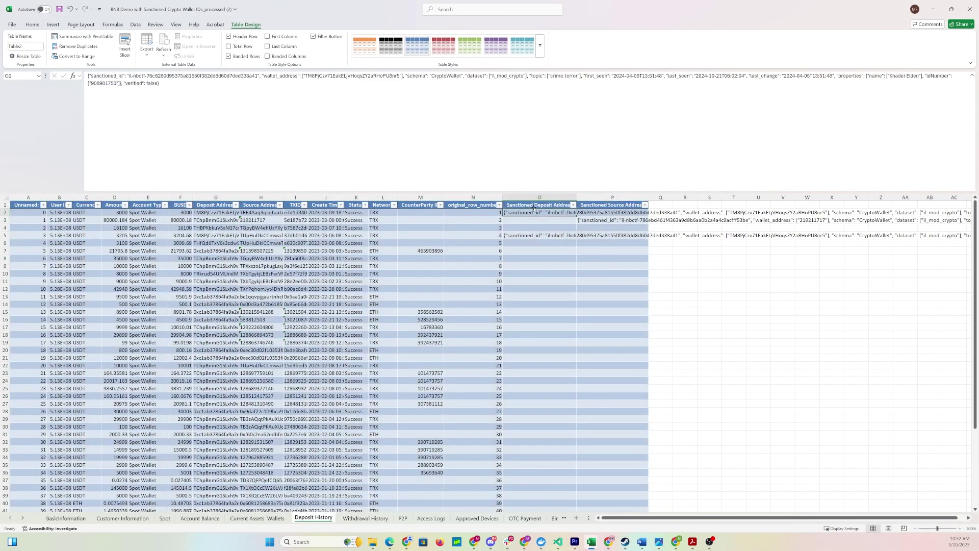
scroll(581, 239, up, 4)
scroll(545, 240, right, 3)
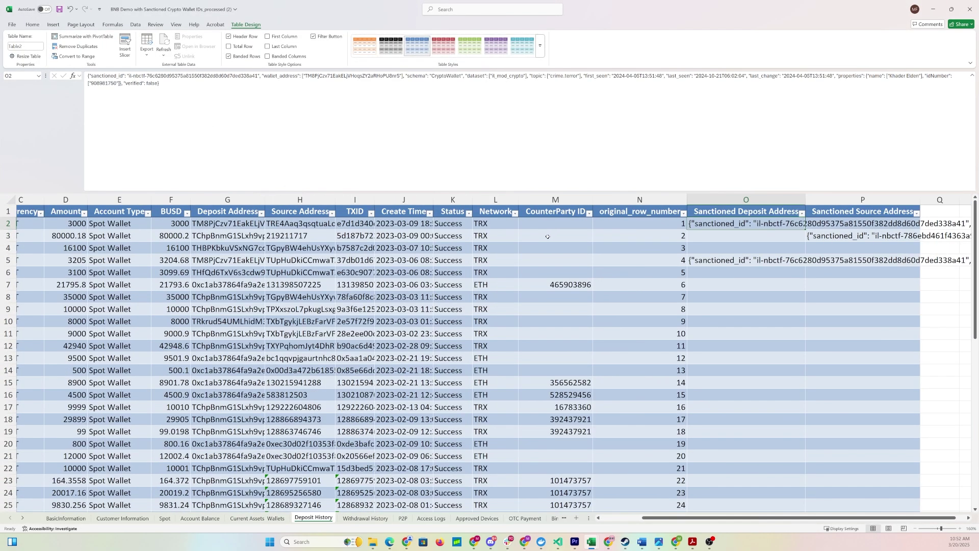
click(183, 223)
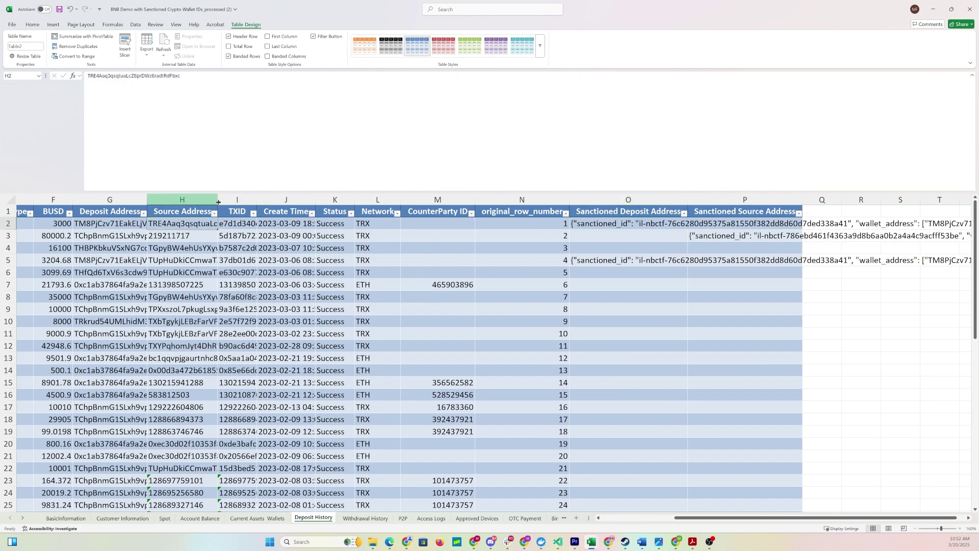
drag(218, 199, 349, 200)
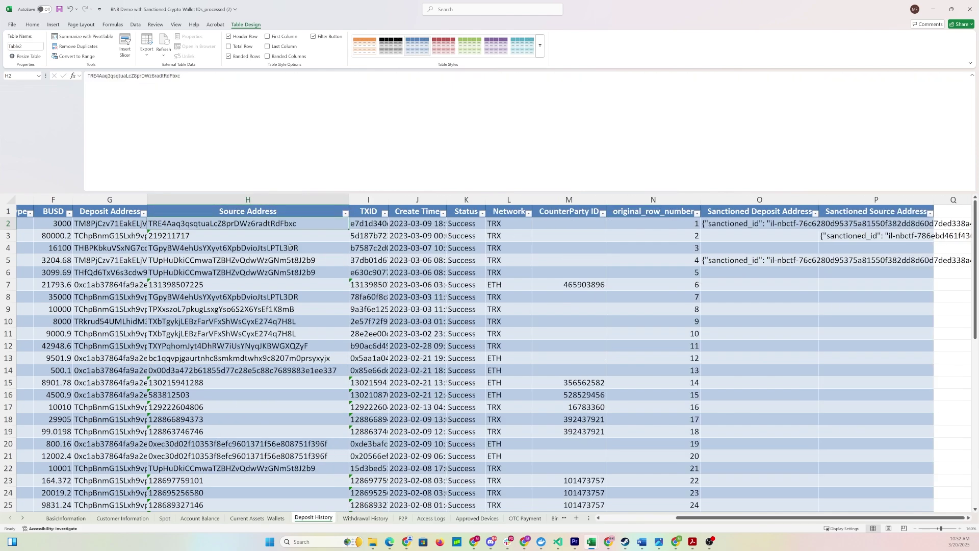
Step: Examine the topic, first_seen and last_seen fields in the first row's Sanctioned Deposit Address entry
click(767, 223)
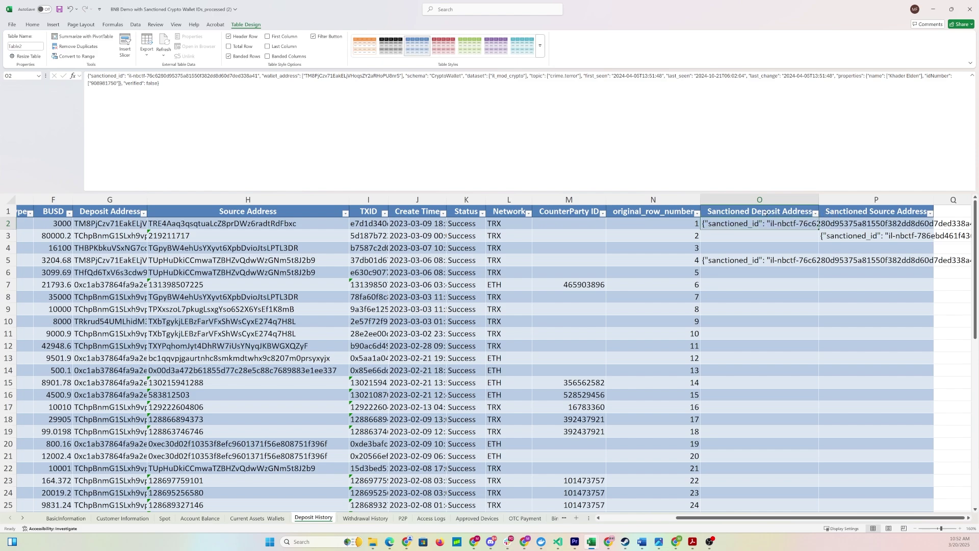
click(765, 213)
click(759, 219)
drag(534, 77, 578, 76)
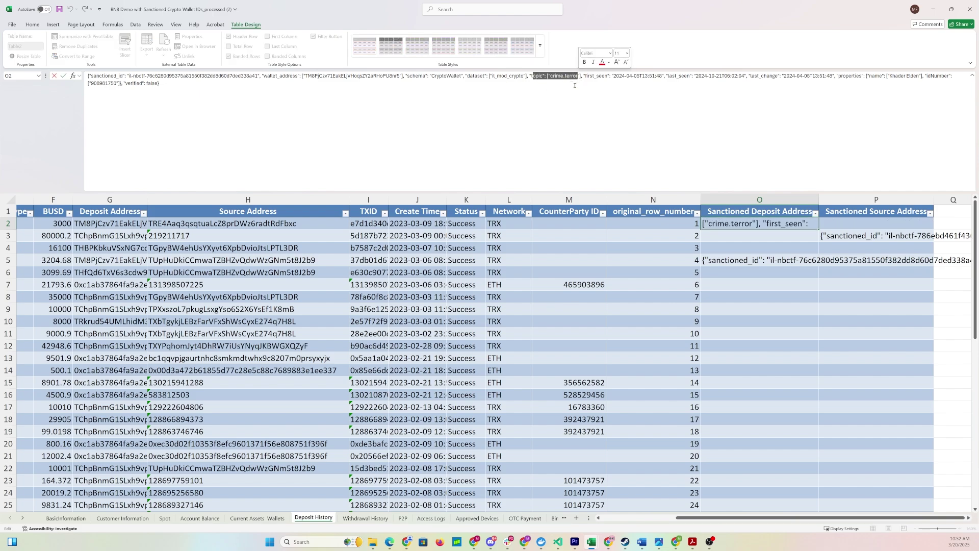
drag(585, 76, 667, 77)
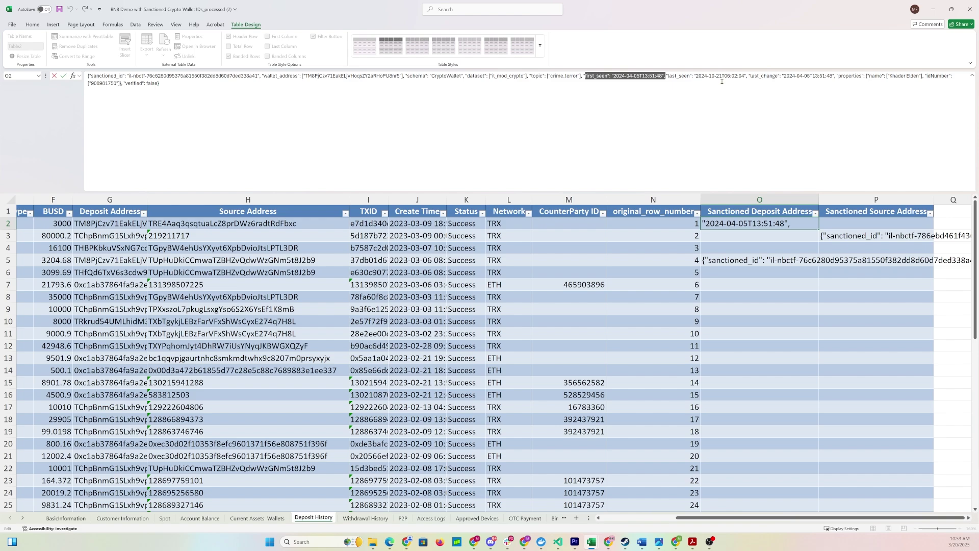
drag(675, 77, 745, 77)
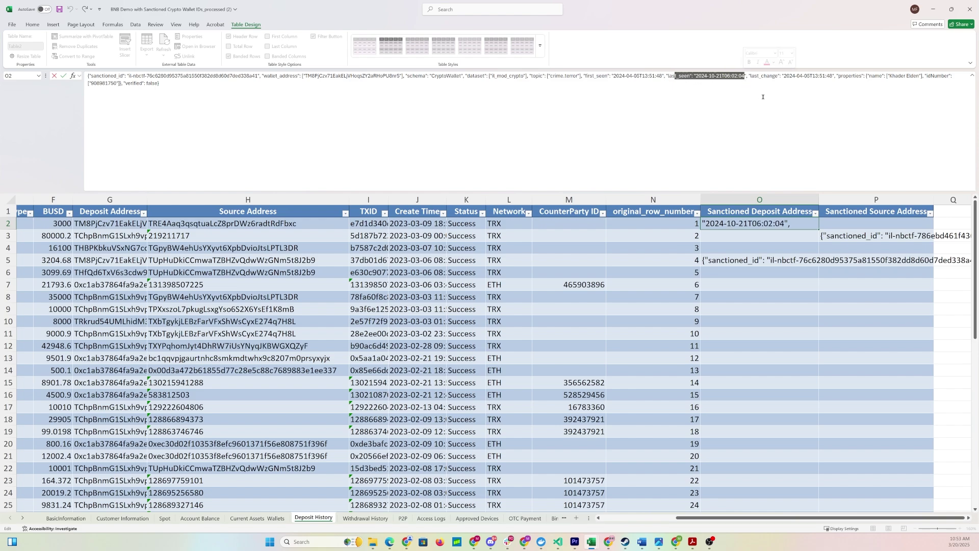
Step: Examine the properties and name in the first row's Sanctioned Deposit Address entry, plus the entry in sheet row 5
click(845, 76)
drag(839, 75, 869, 76)
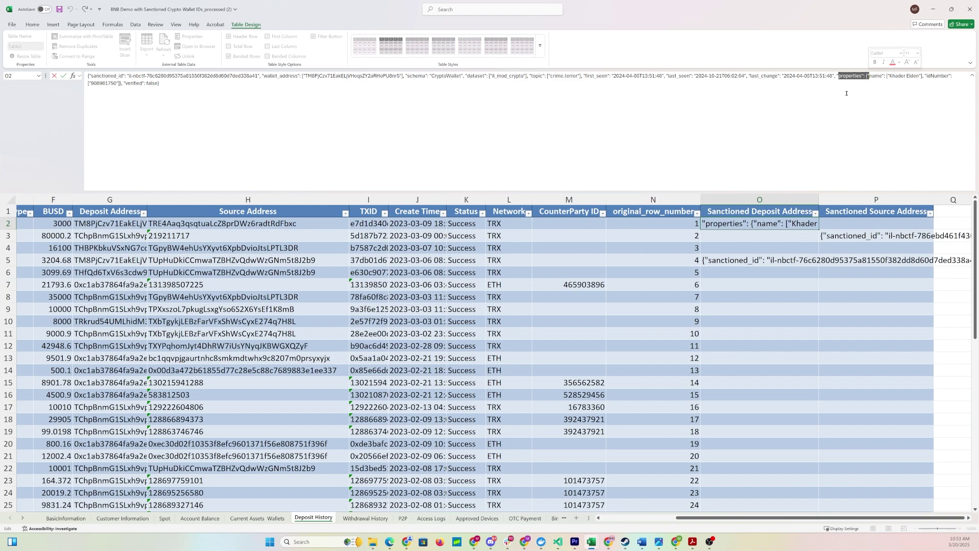
click(918, 76)
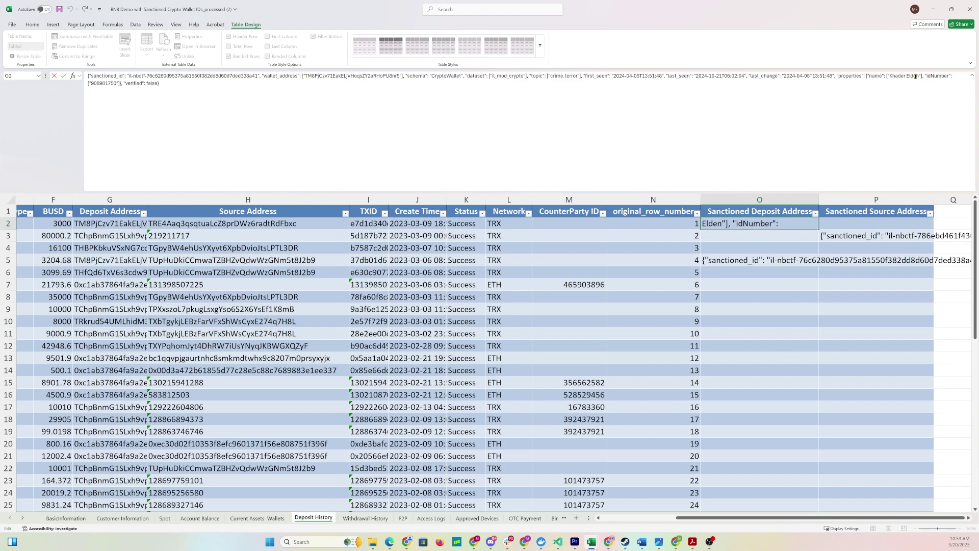
drag(917, 75, 886, 76)
click(814, 260)
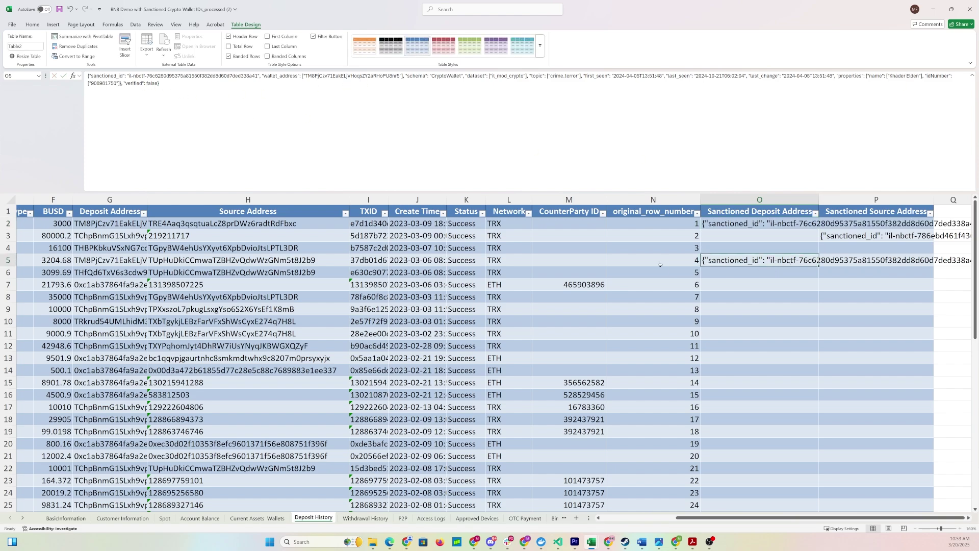
click(742, 213)
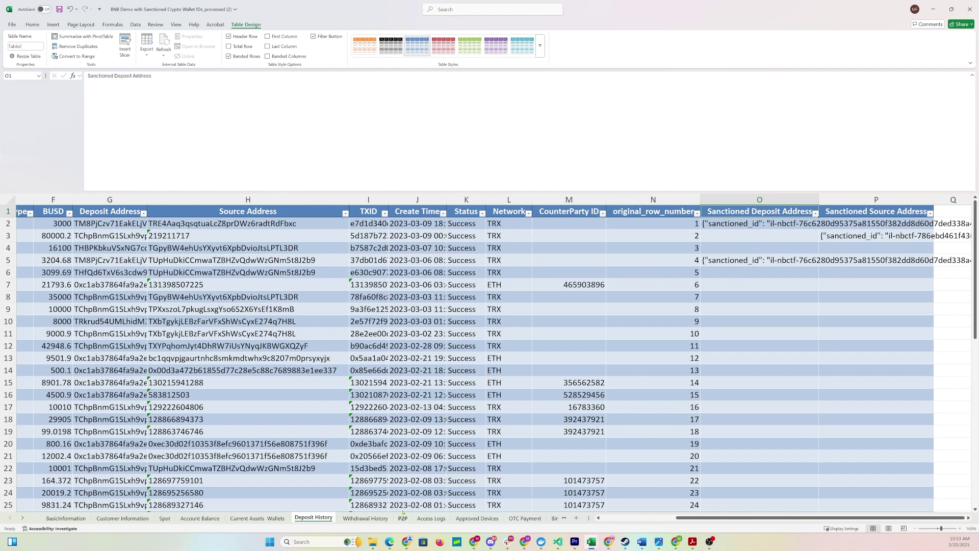
Step: Switch to FinAware's CryptoAware in the browser and compare the transaction timeline in the coin and dollar views
click(933, 9)
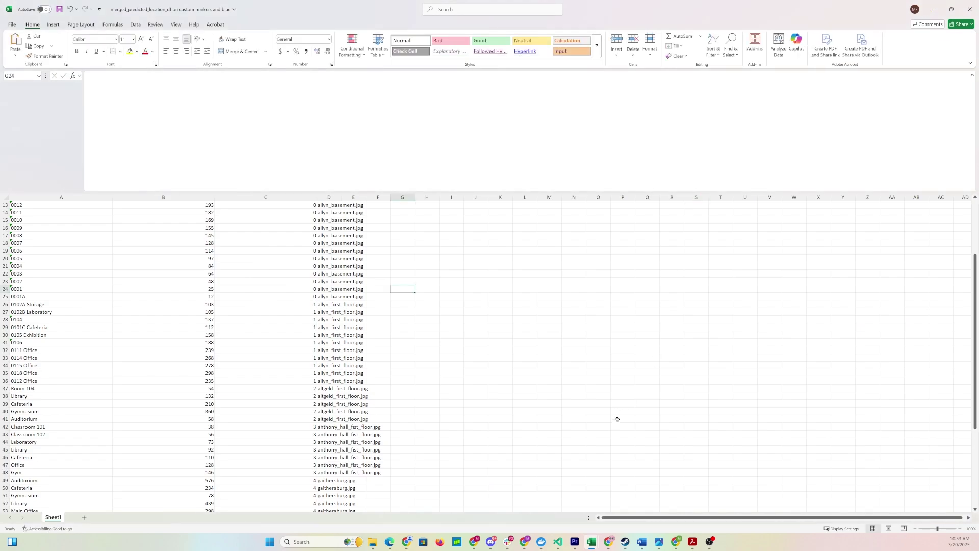
click(520, 520)
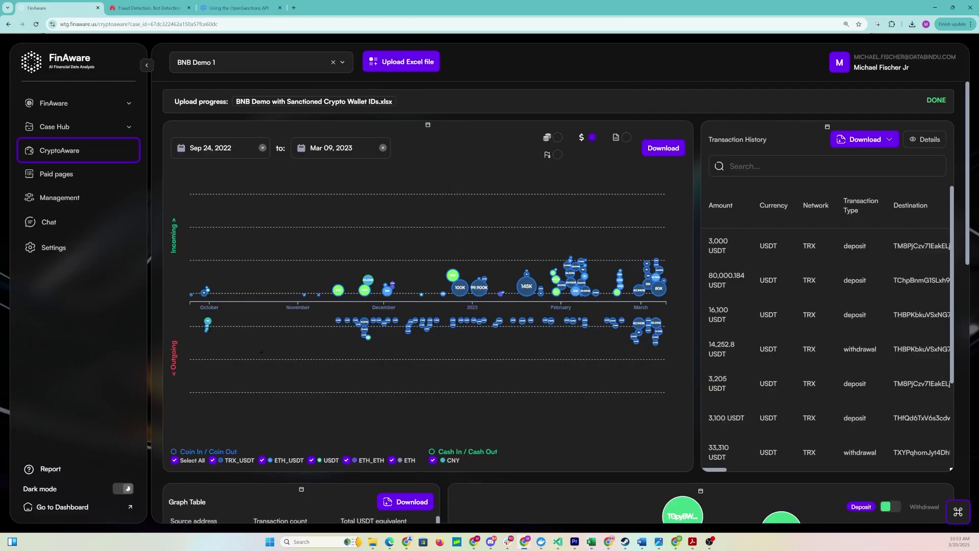
click(557, 138)
mouse_move(525, 288)
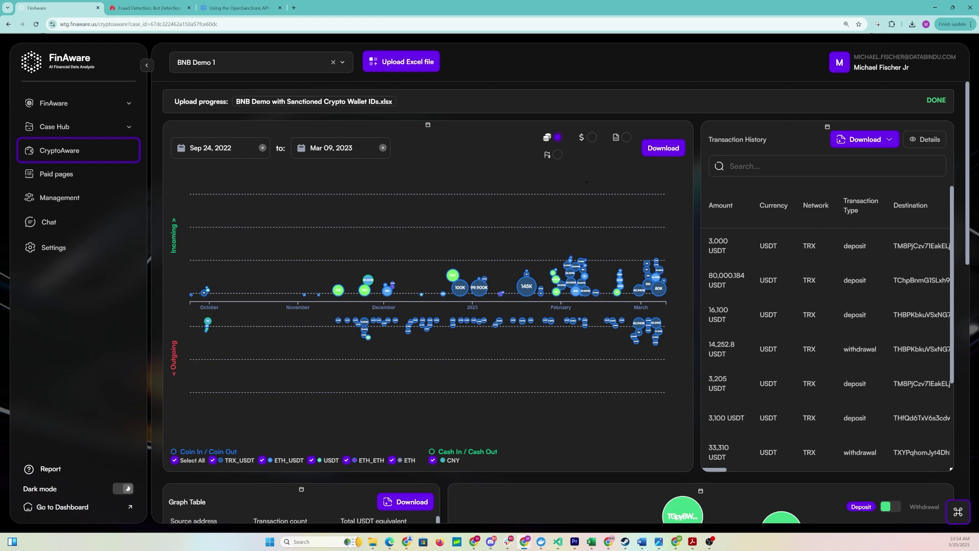
click(592, 138)
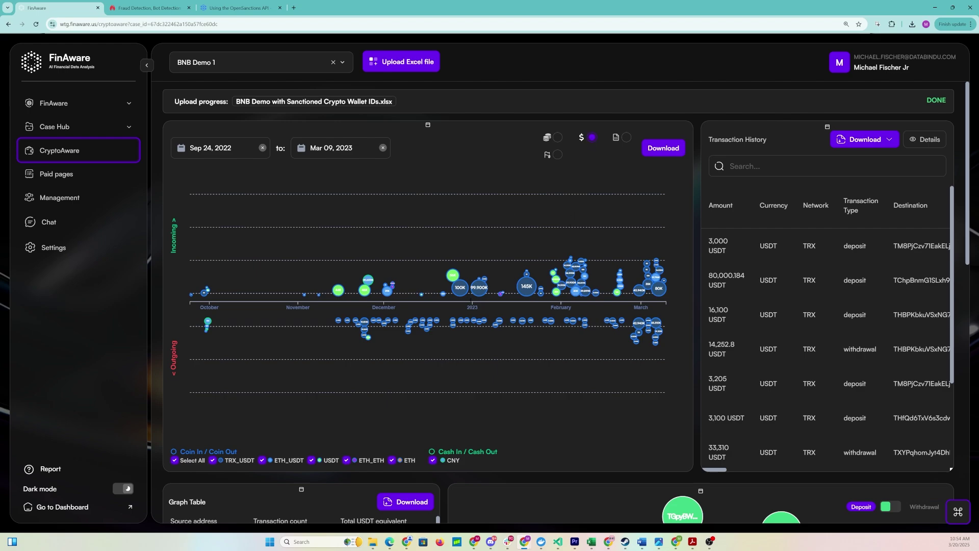
mouse_move(482, 294)
Step: Show the timeline by sheet name and examine the legend's source sheets and the large November P2P transaction
click(626, 138)
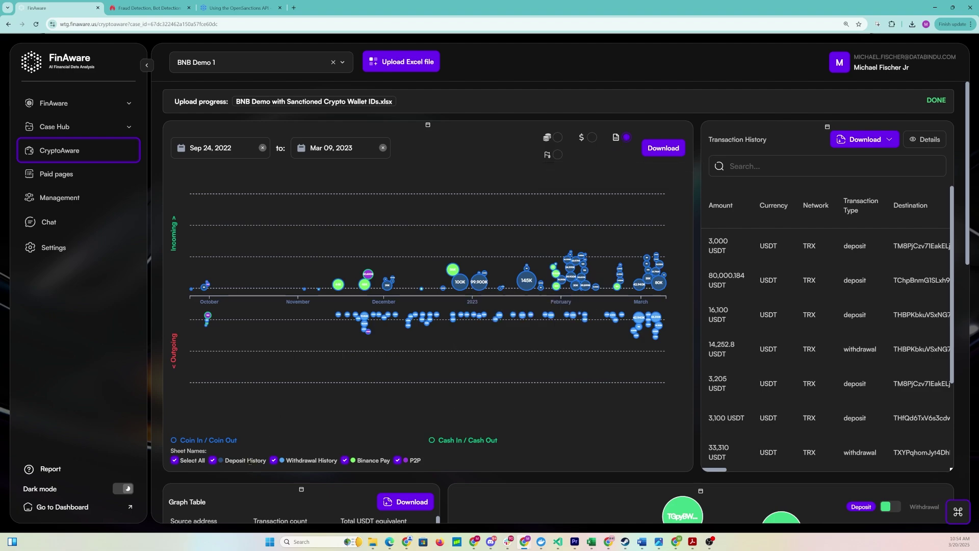
drag(225, 460, 264, 461)
click(242, 460)
drag(225, 460, 386, 461)
mouse_move(367, 274)
Step: Inspect the 80K March deposit in the timeline's sanctioned-address view and return to the sheet-name view
click(558, 154)
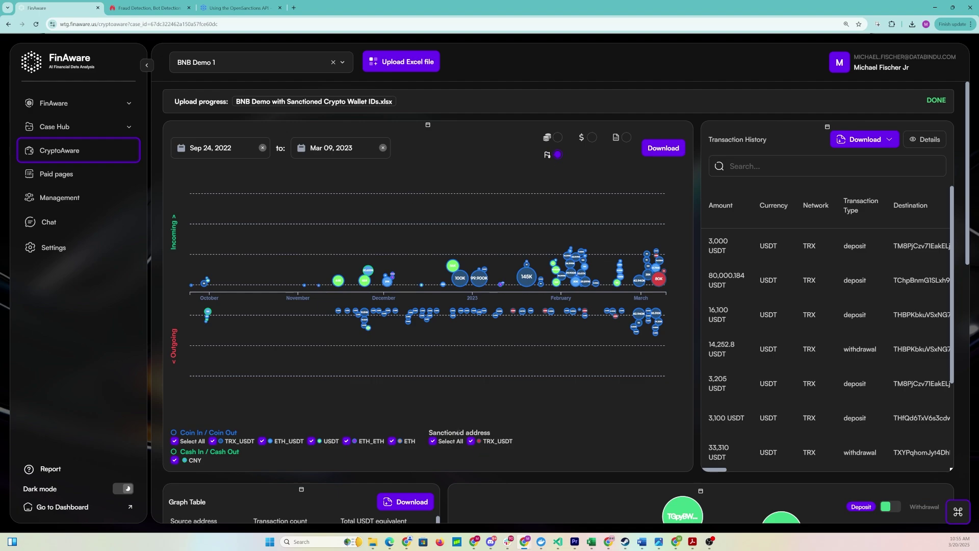
drag(489, 432, 437, 432)
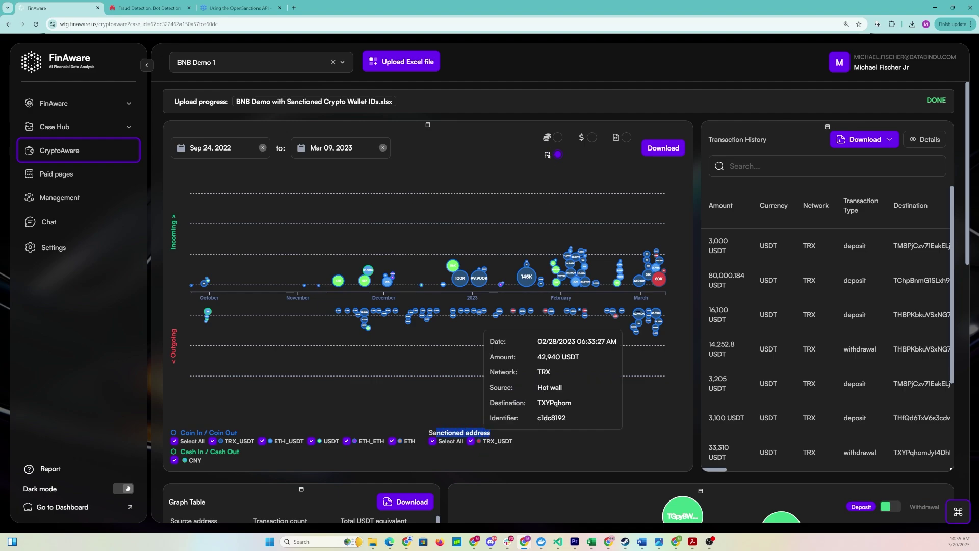
mouse_move(657, 279)
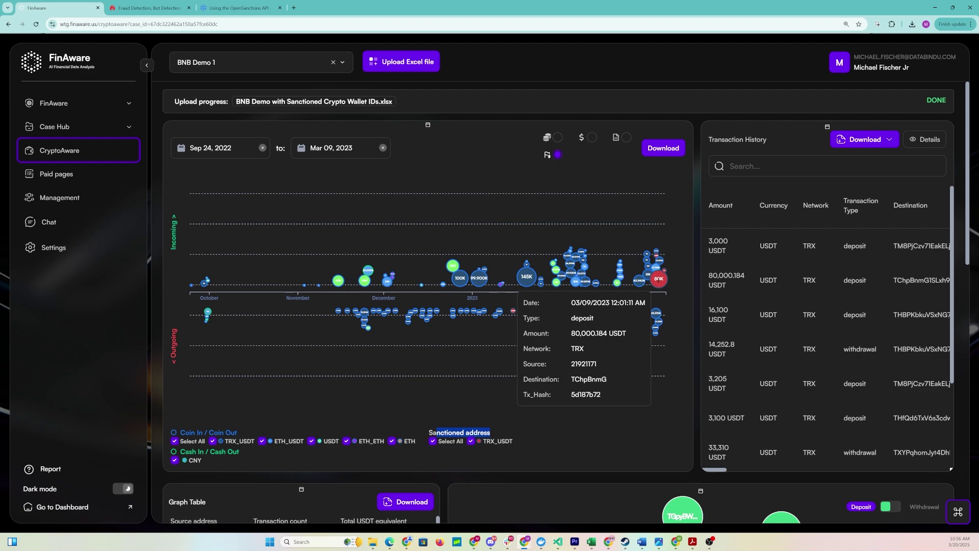
click(625, 138)
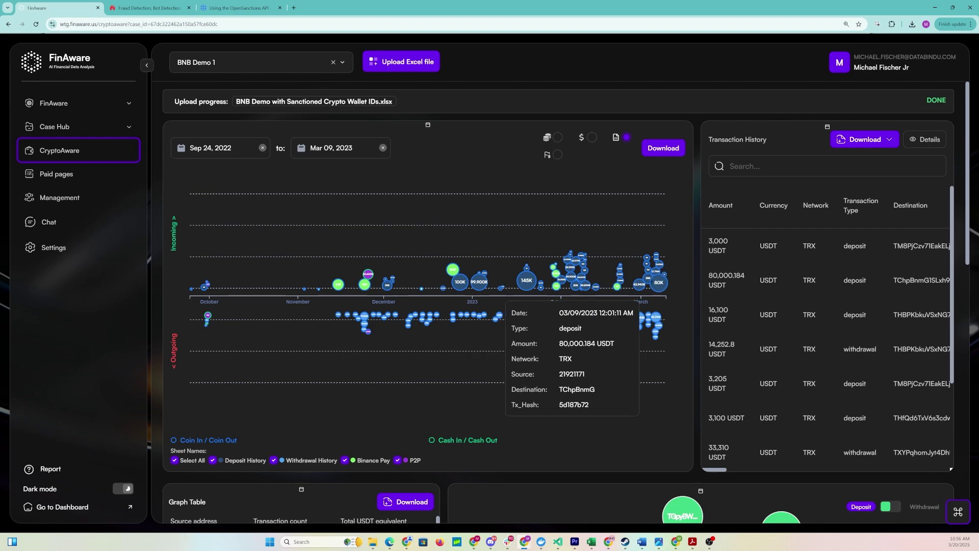
mouse_move(527, 280)
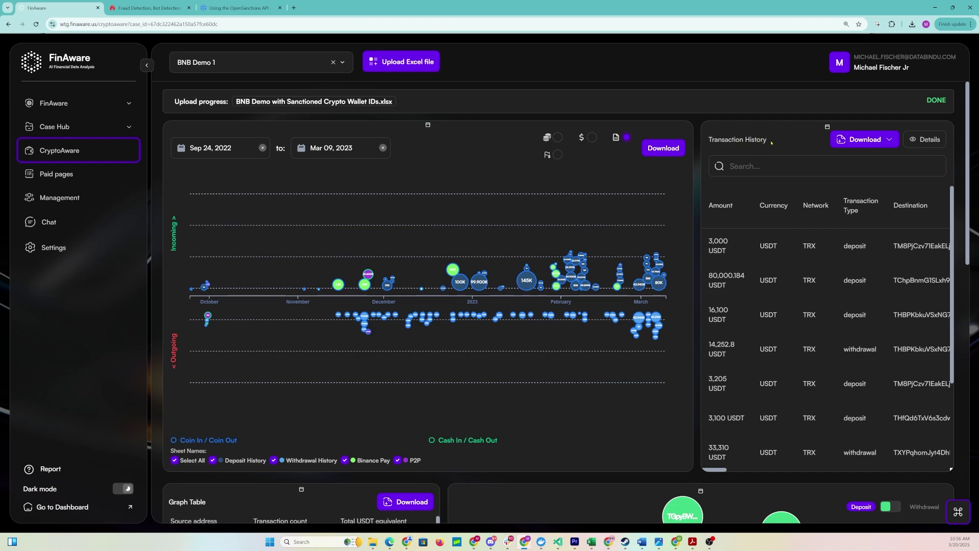
Step: Filter the Transaction History by "0xc1" to examine the matching deposits on the timeline, and clear the filter
drag(772, 143, 732, 140)
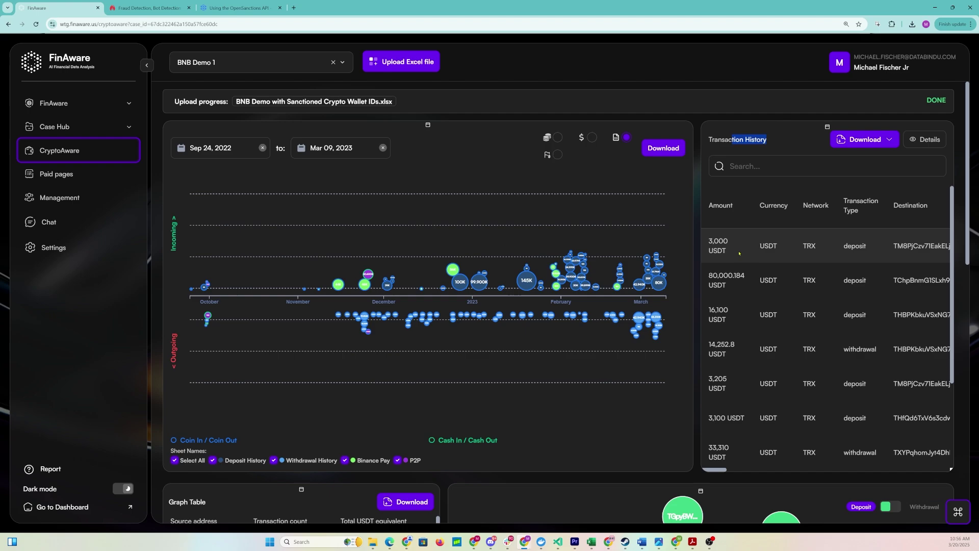
click(778, 164)
text(0xc1)
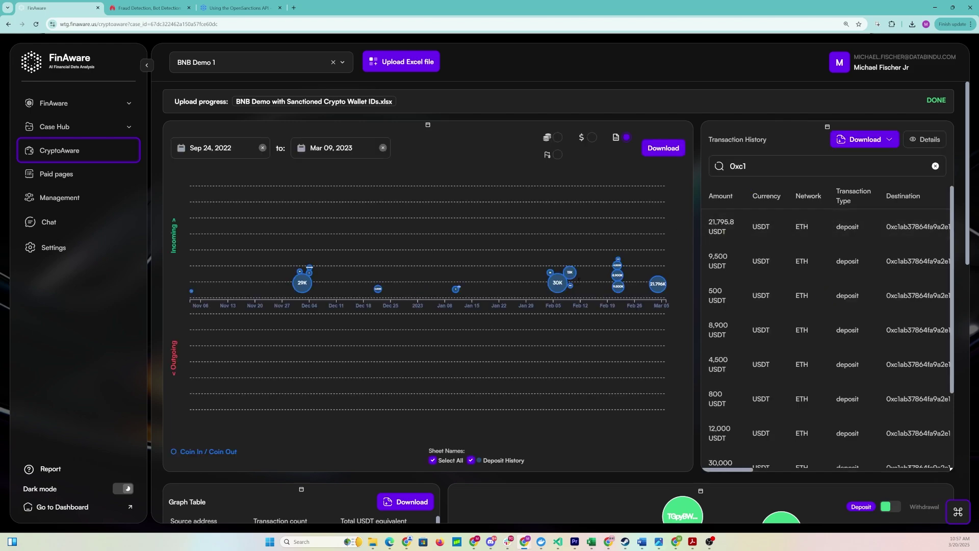
mouse_move(555, 288)
click(935, 165)
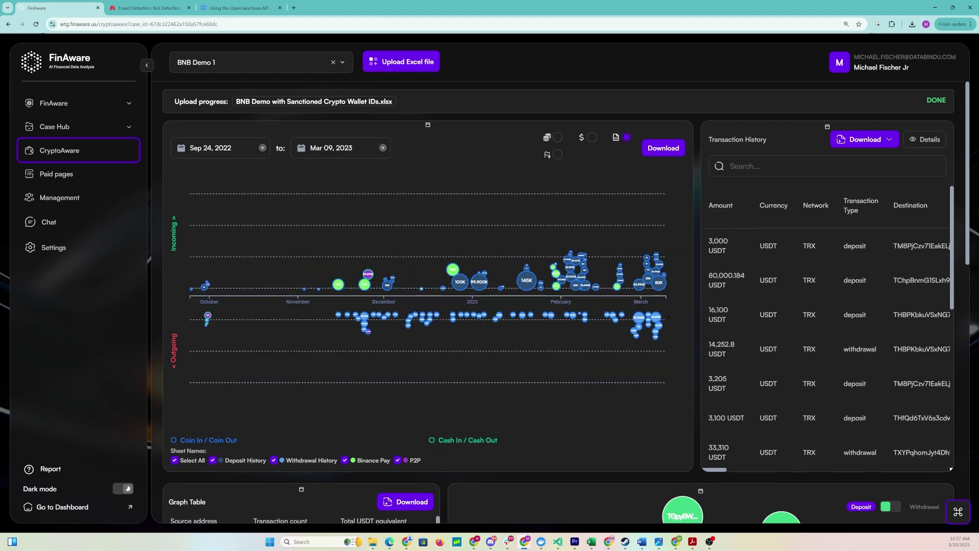
Step: Open the transaction details and review the Account Balance, Order History and Deposit History records
click(925, 140)
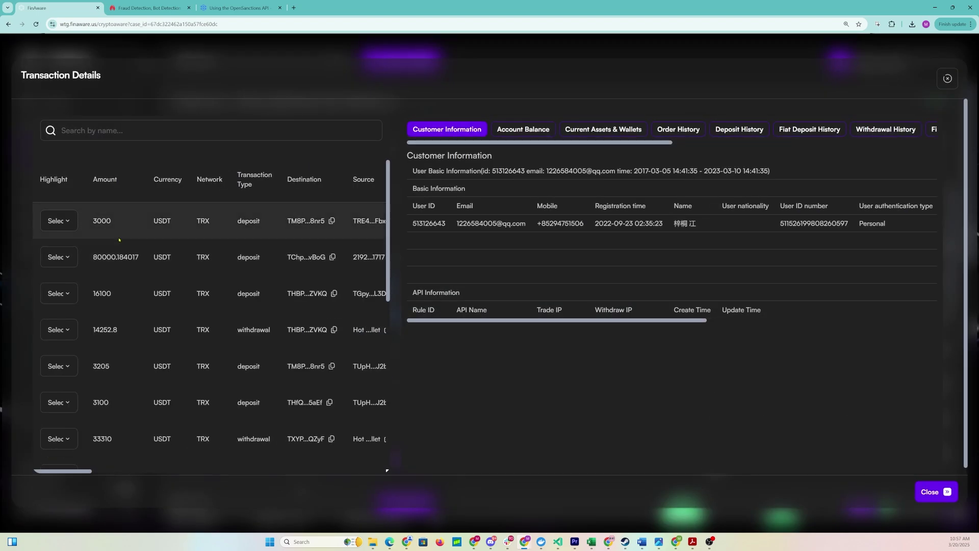
click(530, 133)
click(679, 129)
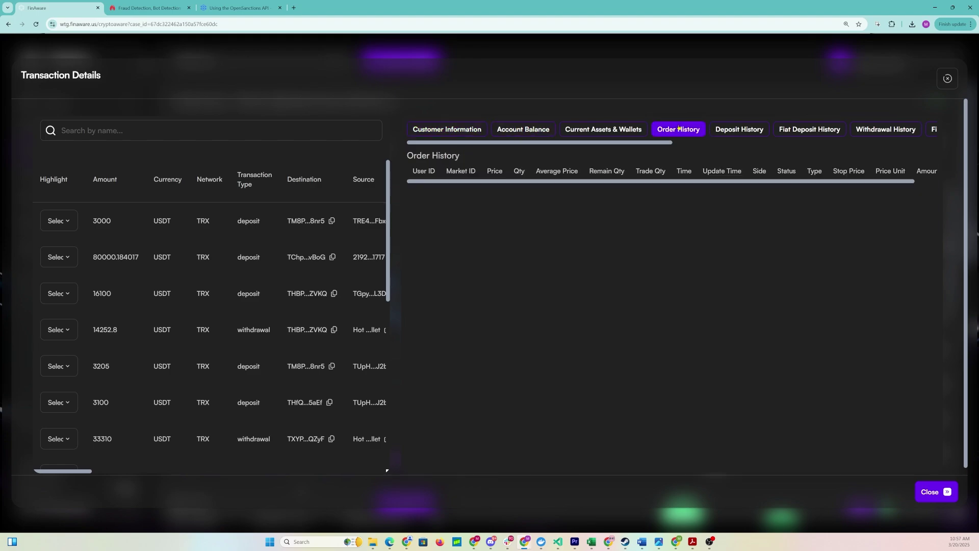
click(737, 129)
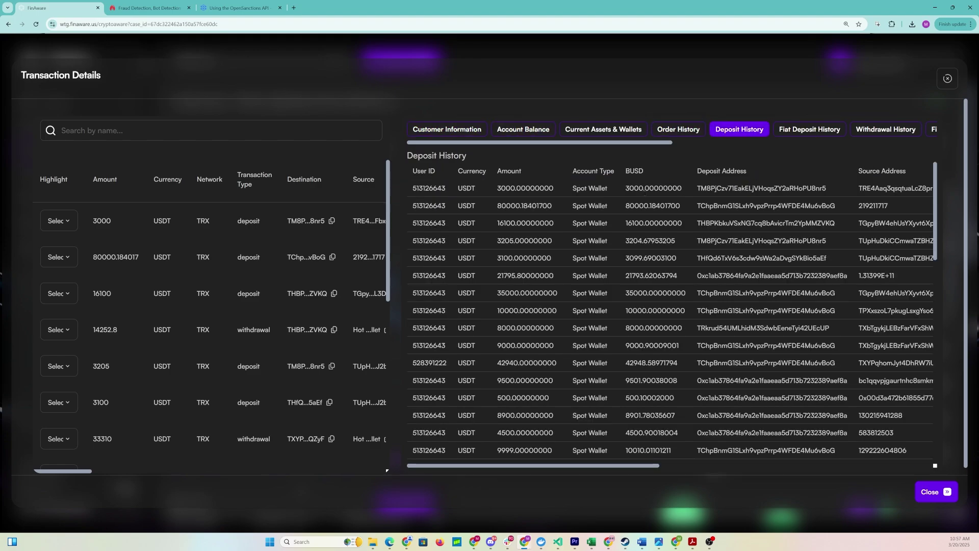
scroll(644, 194, right, 8)
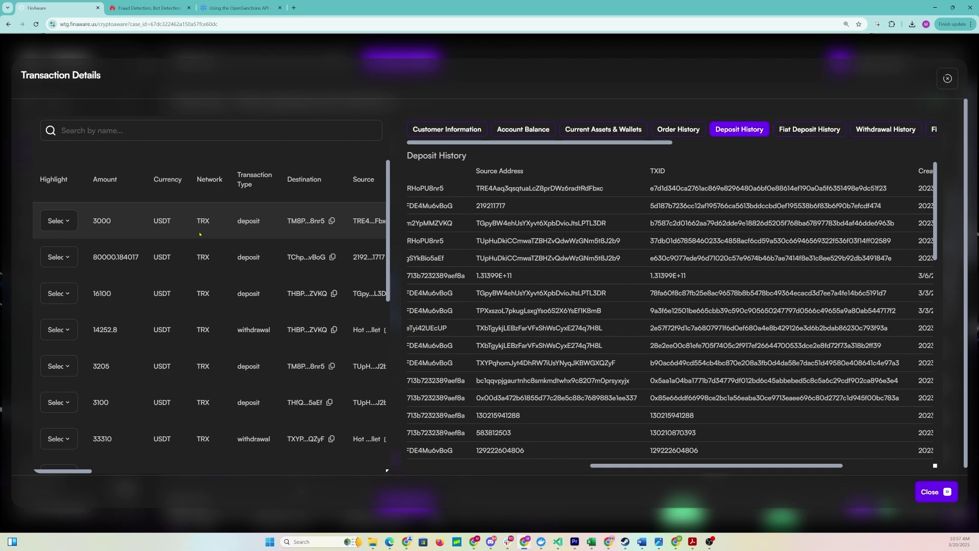
Step: Highlight the 3000 USDT deposit in red, check the Deposit History rows, and close the transaction details
click(67, 219)
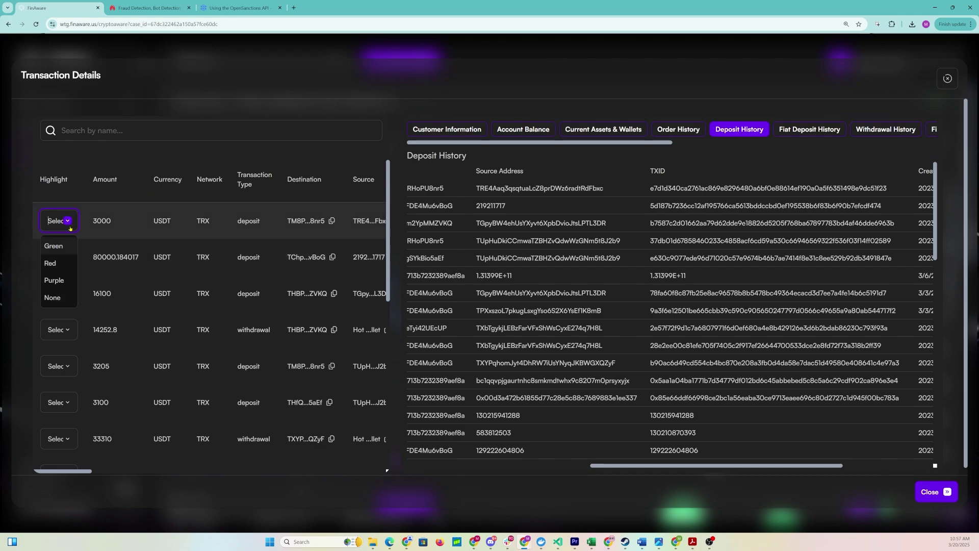
click(59, 263)
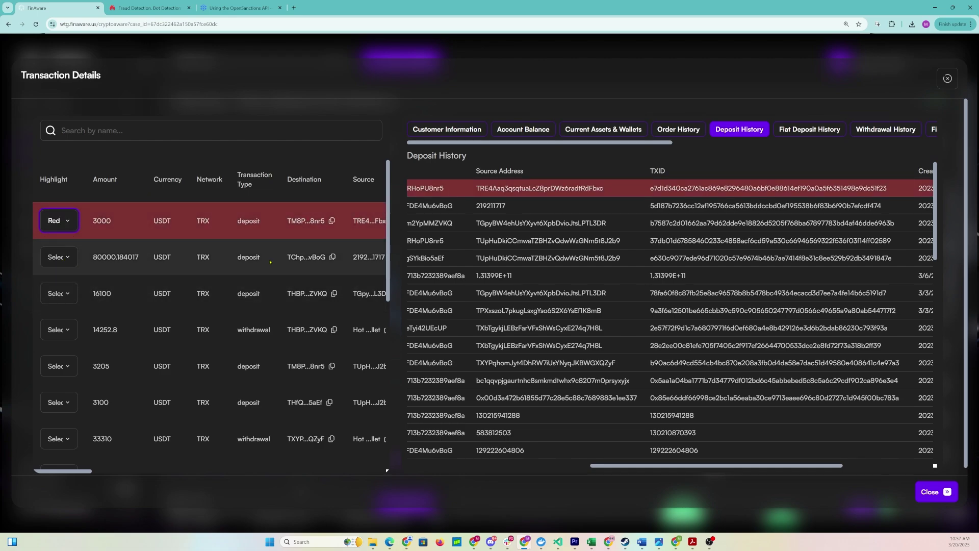
scroll(685, 293, down, 3)
scroll(686, 294, down, 5)
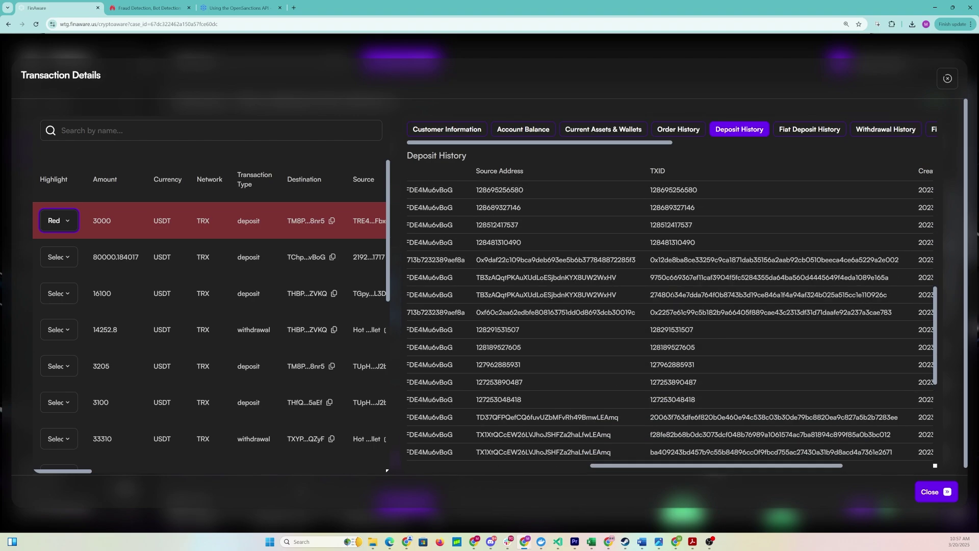
click(196, 129)
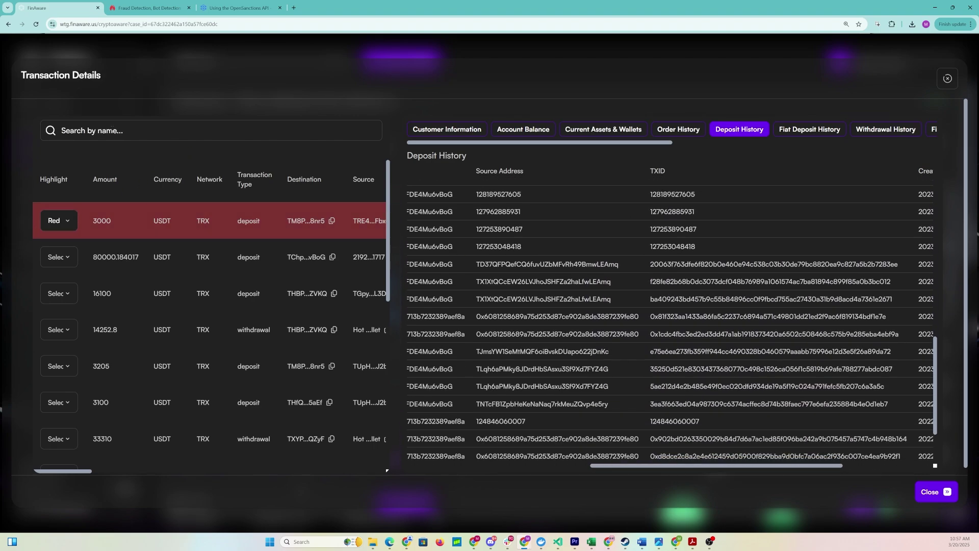
click(111, 133)
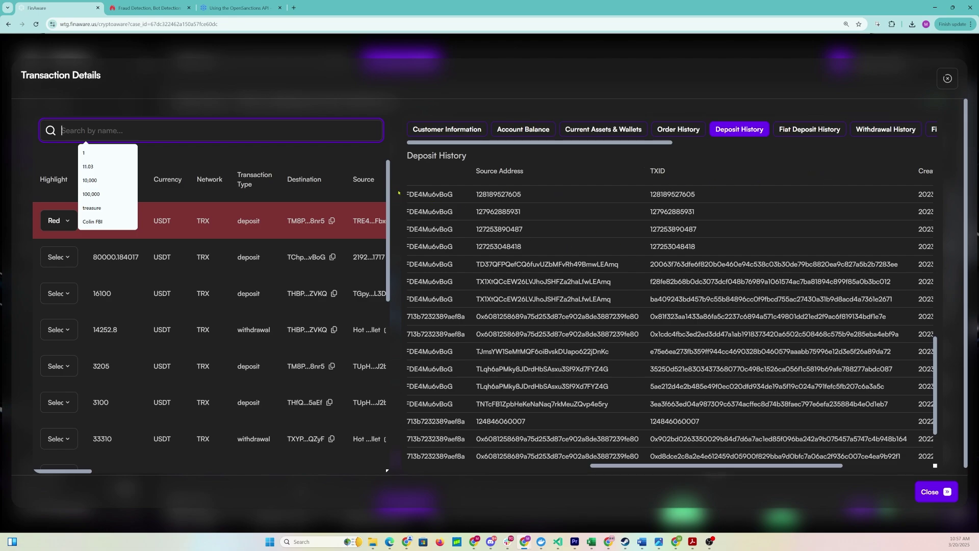
click(936, 493)
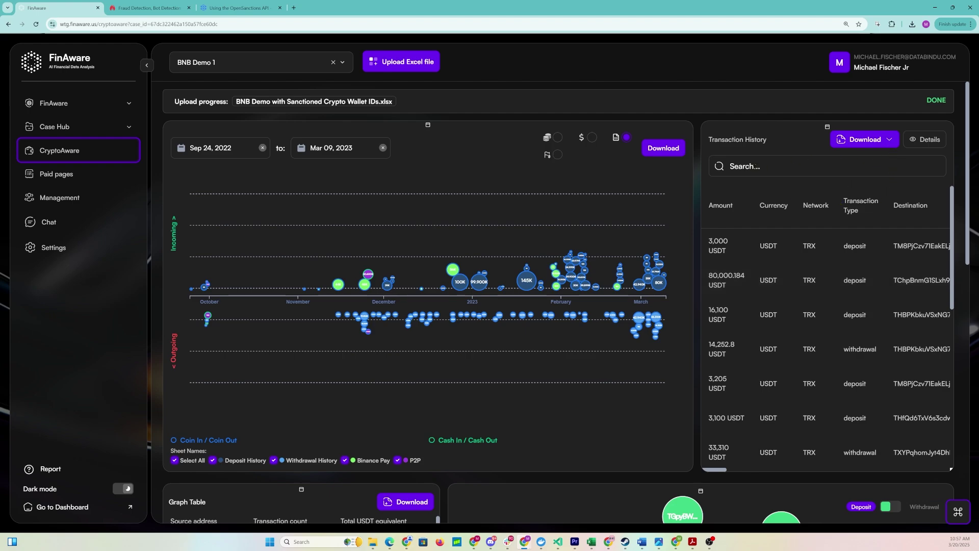
Step: Download the skipped rows file from the Transaction History
click(869, 140)
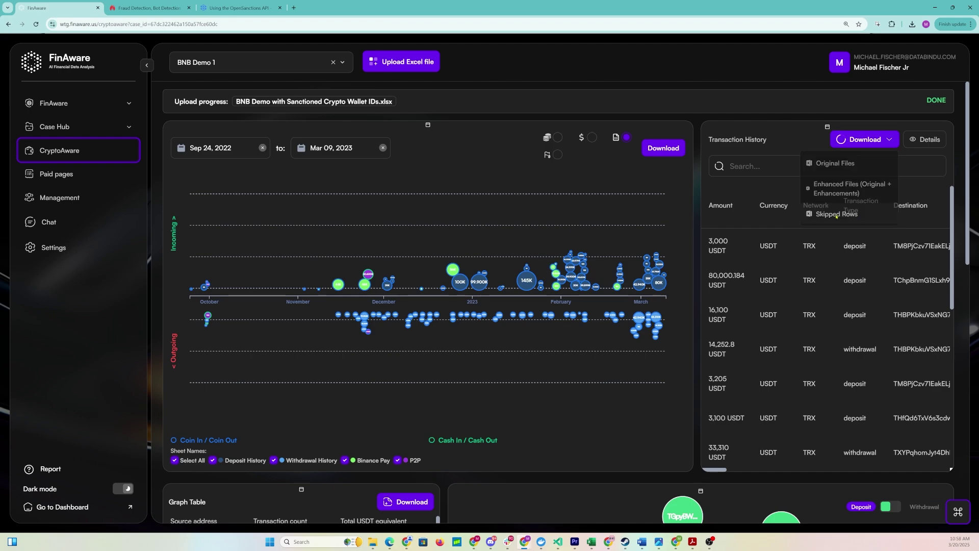
click(836, 215)
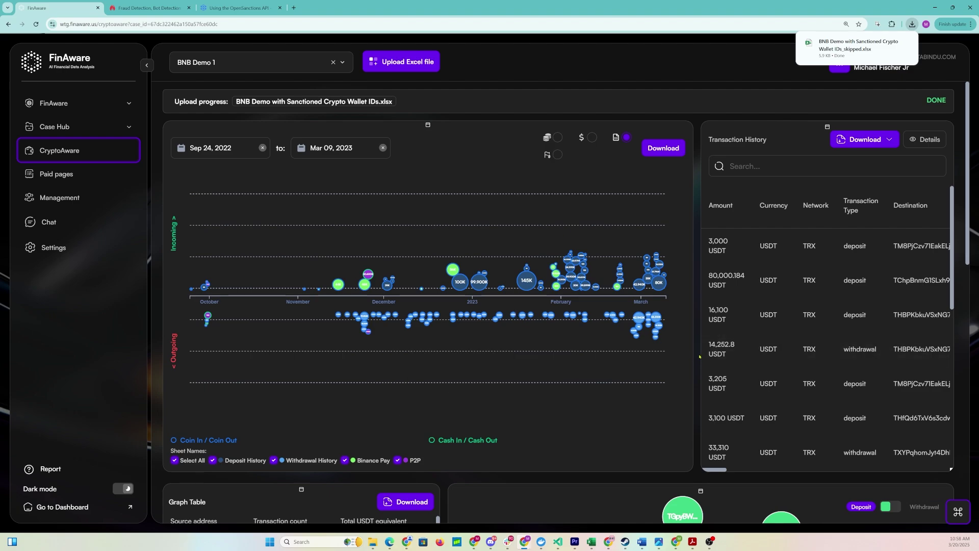
Step: Examine the Graph Table's source addresses, transaction counts and USDT totals alongside the deposit network graph
scroll(698, 354, down, 3)
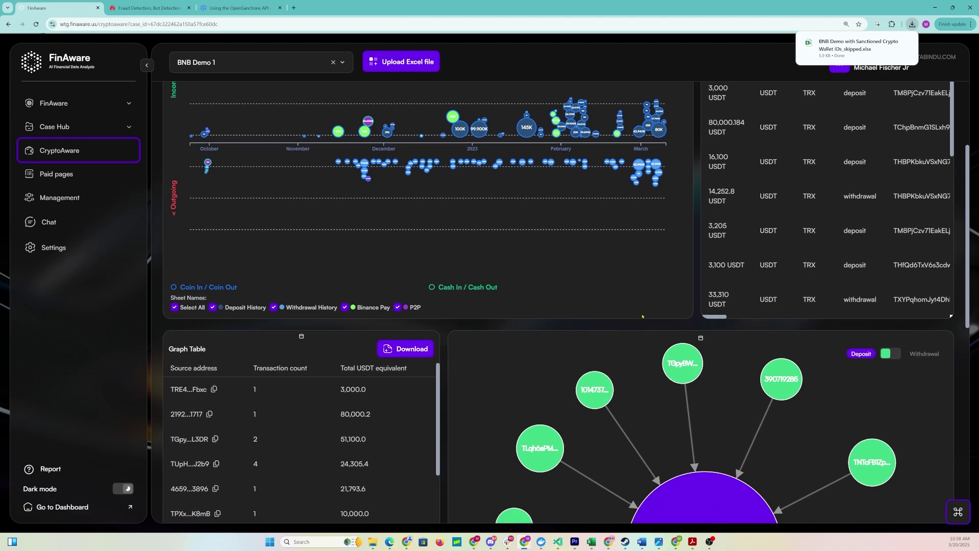
scroll(617, 323, down, 2)
scroll(455, 199, down, 1)
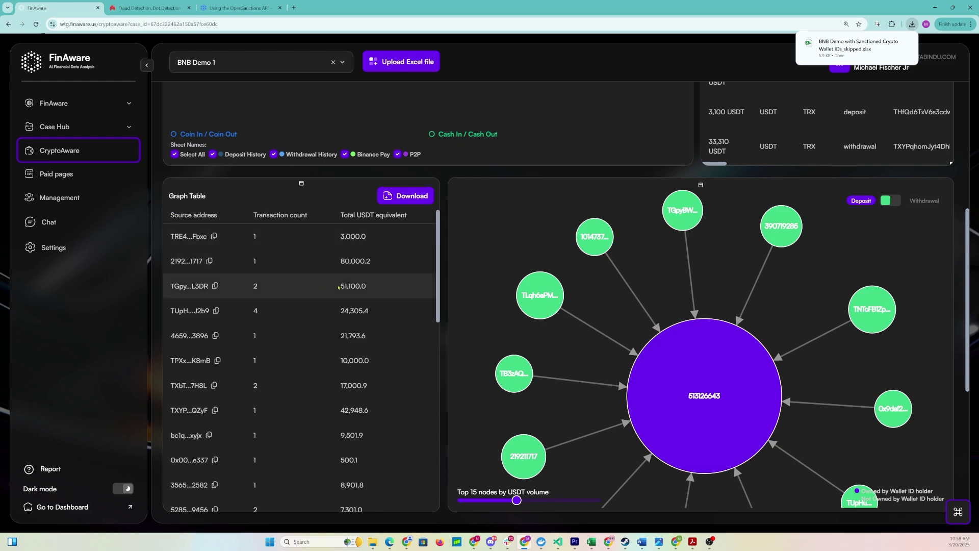
scroll(466, 174, down, 1)
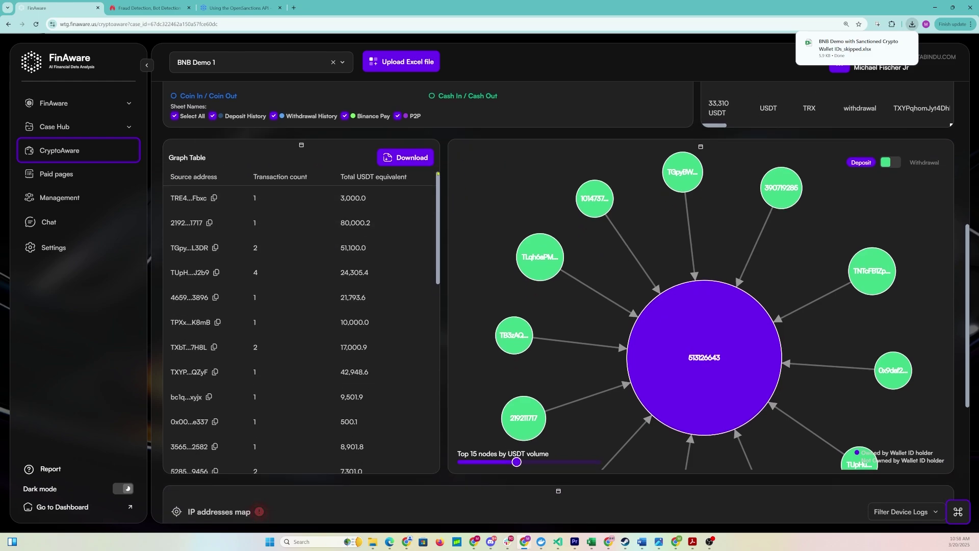
scroll(400, 198, up, 5)
scroll(399, 199, up, 2)
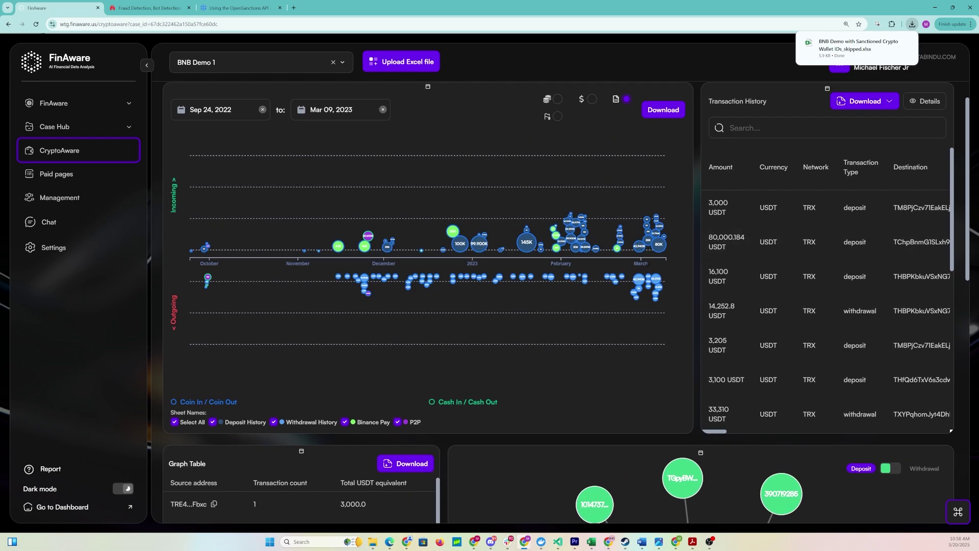
scroll(285, 274, down, 3)
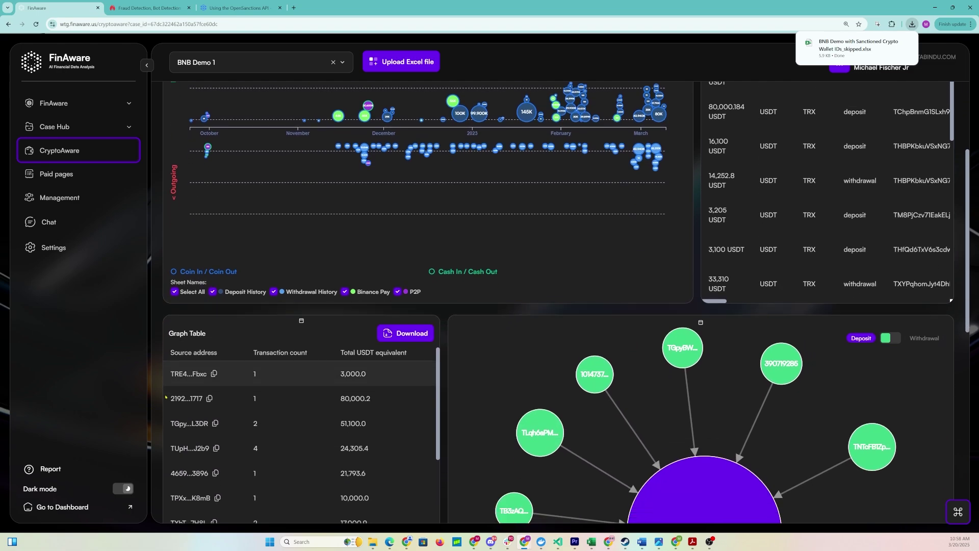
scroll(159, 380, down, 2)
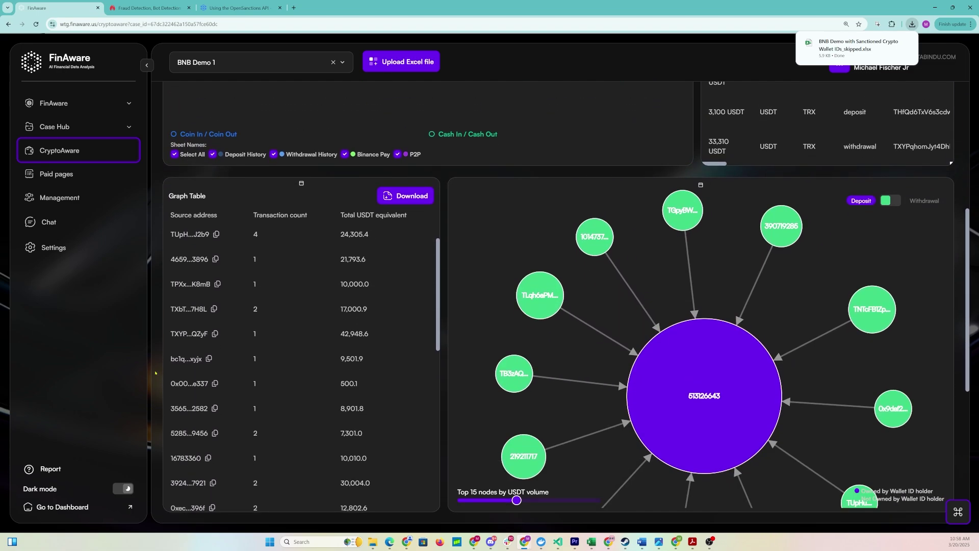
Step: Inspect the deposit network graph's central wallet node and its incoming links for ownership, transaction counts and USDT totals
scroll(283, 362, up, 3)
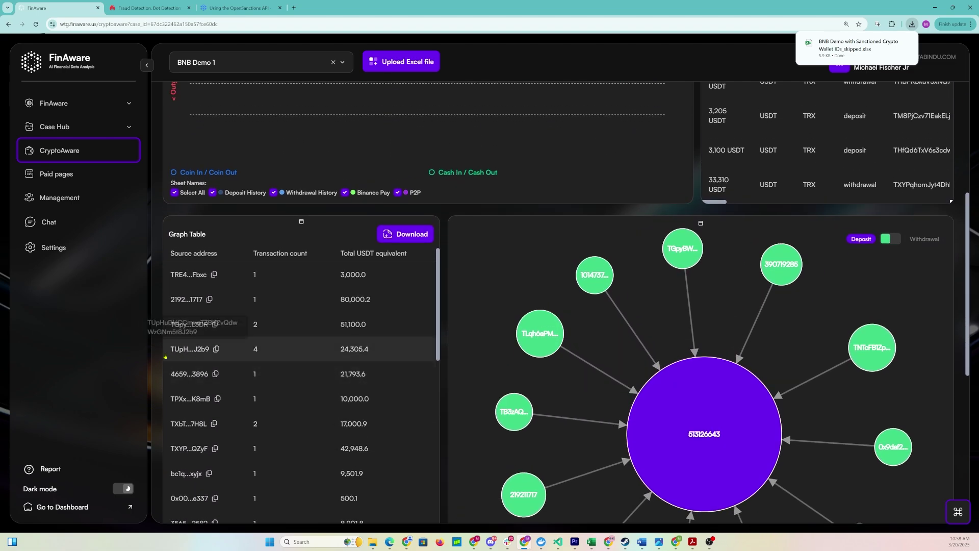
scroll(155, 352, down, 2)
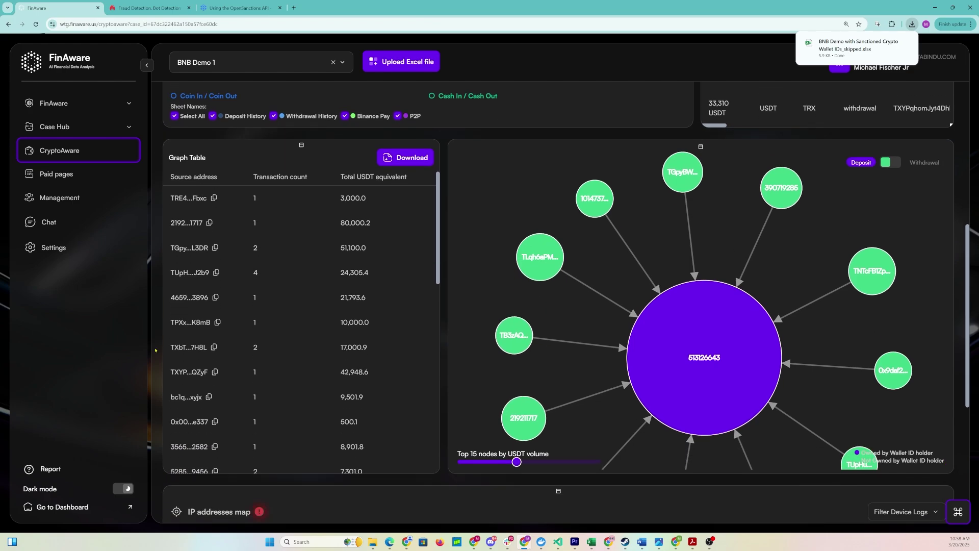
mouse_move(720, 335)
scroll(592, 297, down, 2)
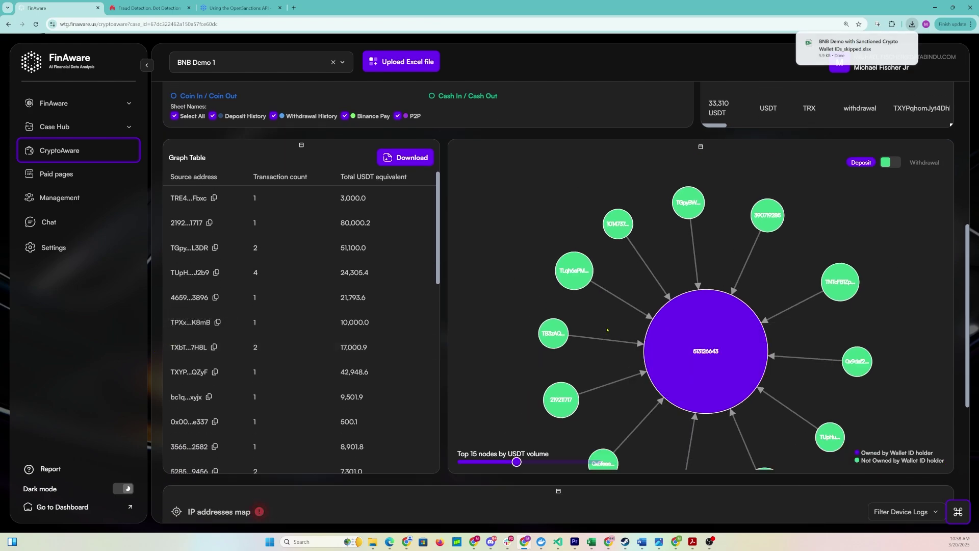
mouse_move(646, 302)
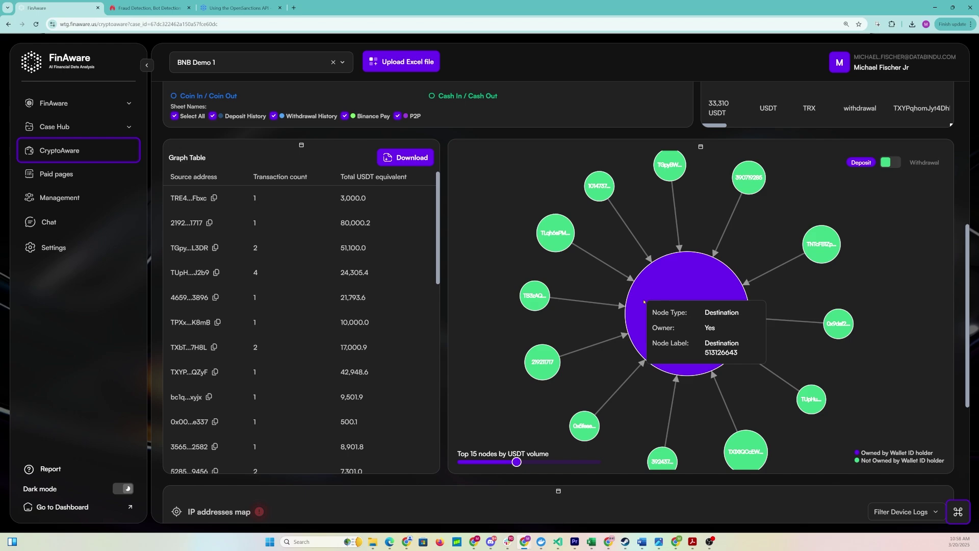
mouse_move(572, 302)
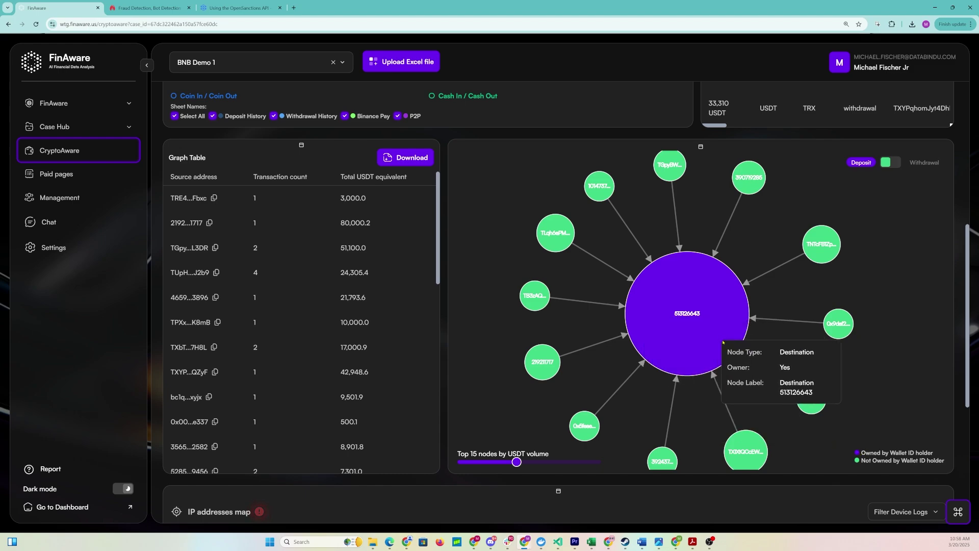
mouse_move(542, 361)
mouse_move(661, 348)
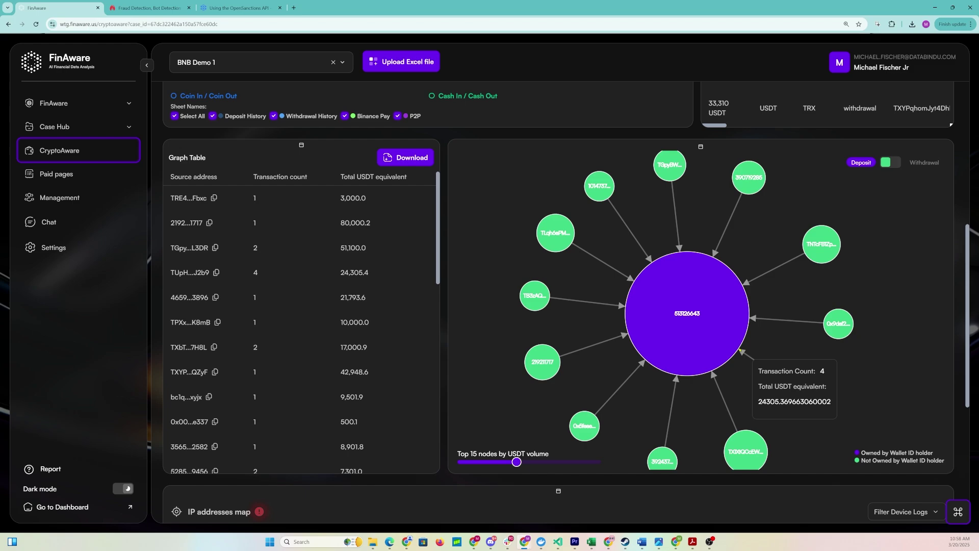
mouse_move(680, 316)
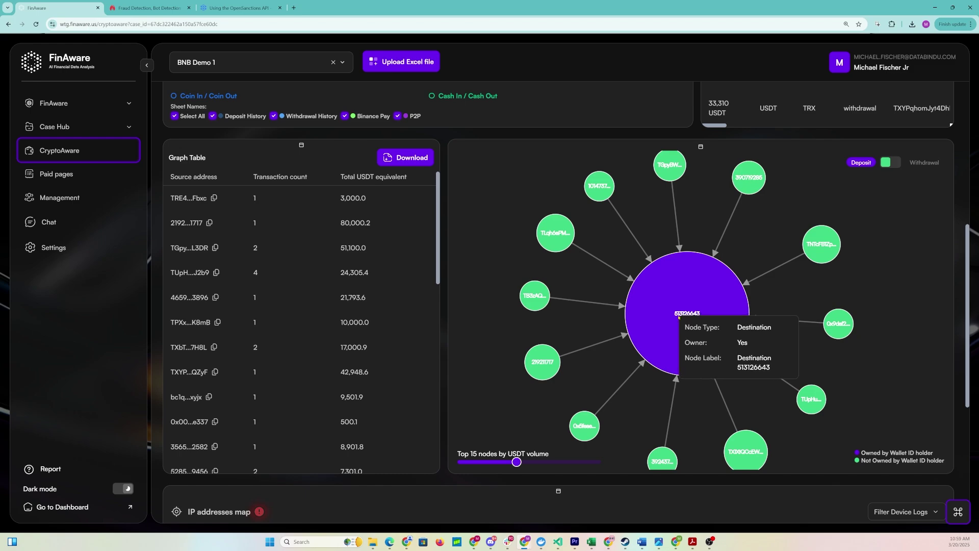
mouse_move(538, 297)
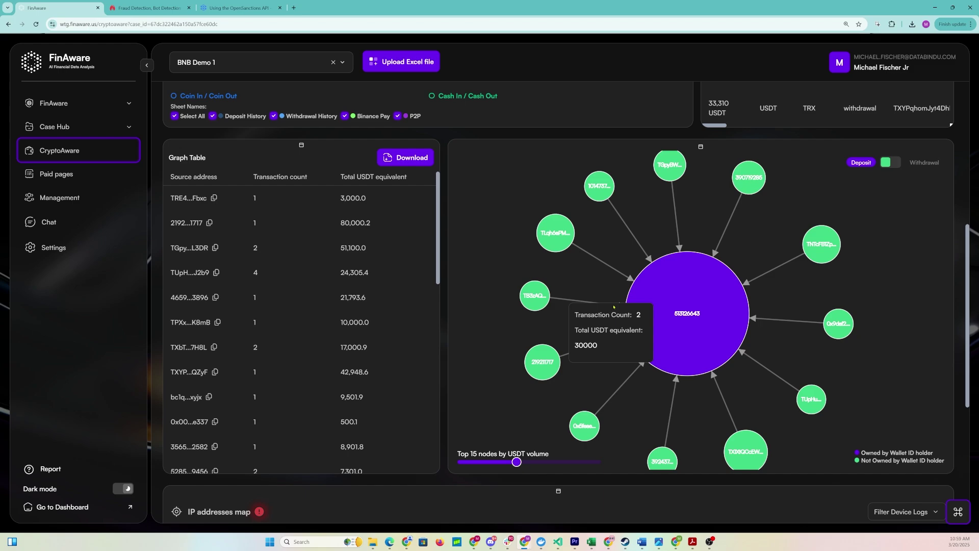
Step: Switch the network graph to withdrawals and inspect the source wallet, its largest destination node and the link between them
click(893, 163)
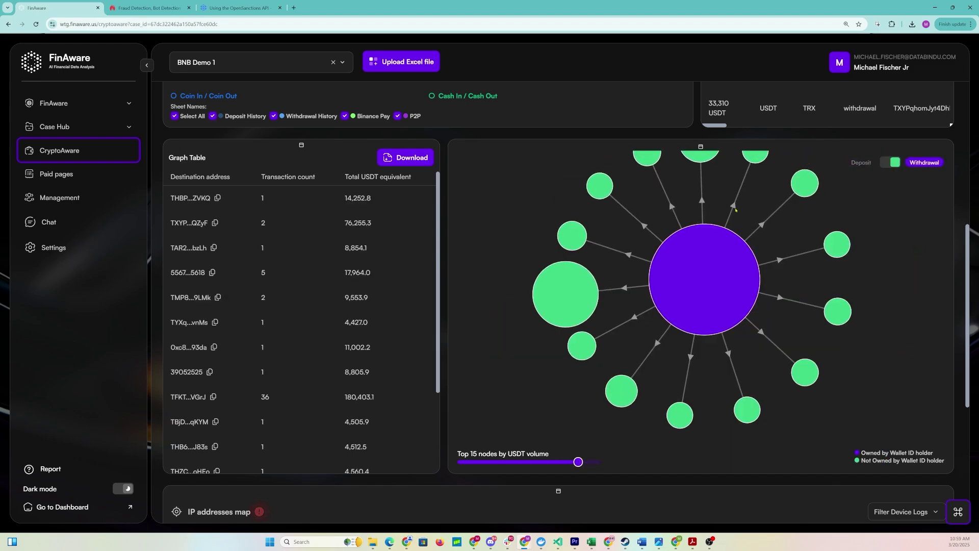
mouse_move(826, 318)
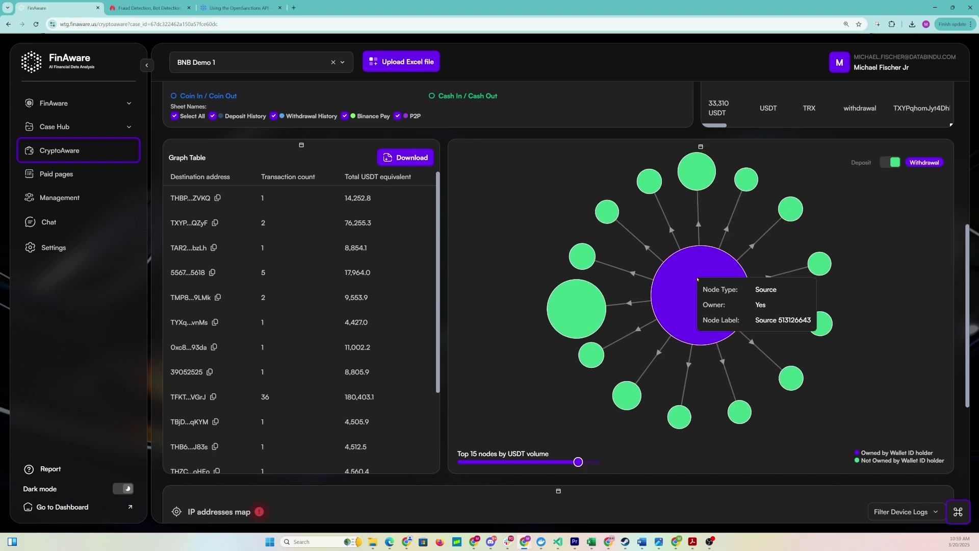
mouse_move(673, 281)
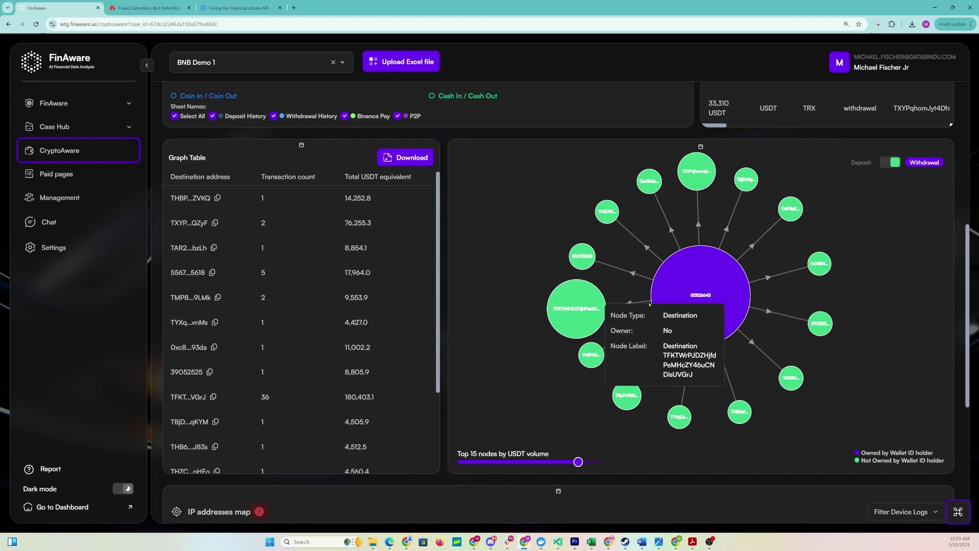
mouse_move(625, 305)
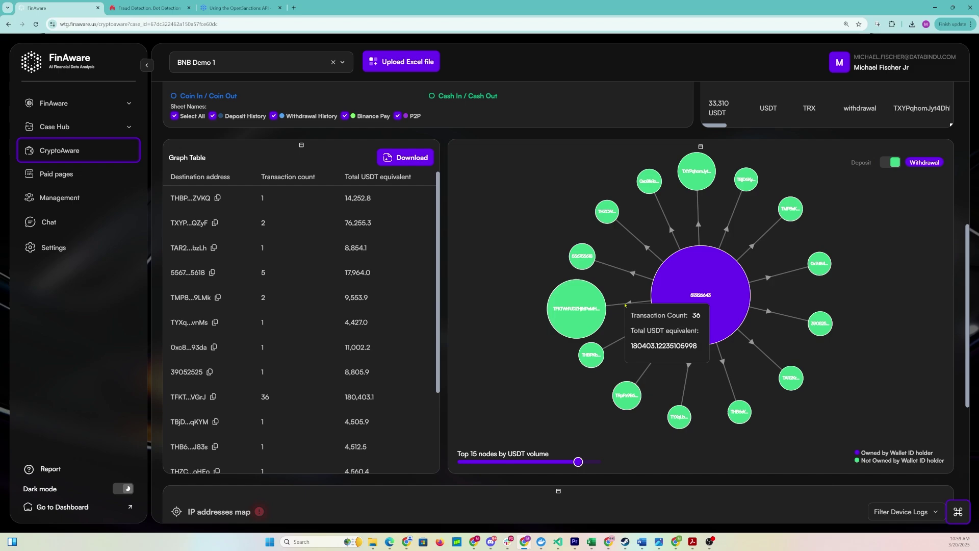
mouse_move(586, 315)
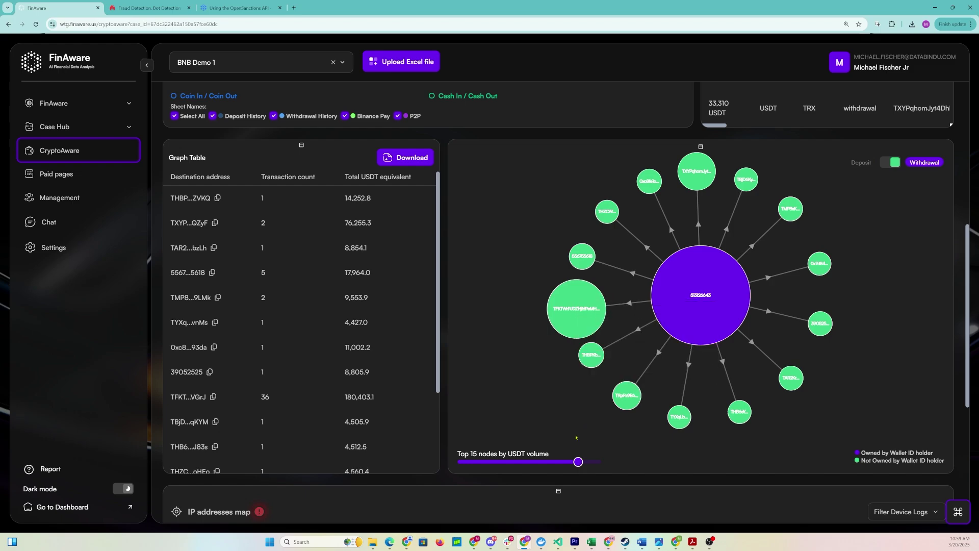
Step: Limit the withdrawal graph to the top 9 nodes by USDT volume and narrow it further to the top 7
drag(579, 462, 524, 462)
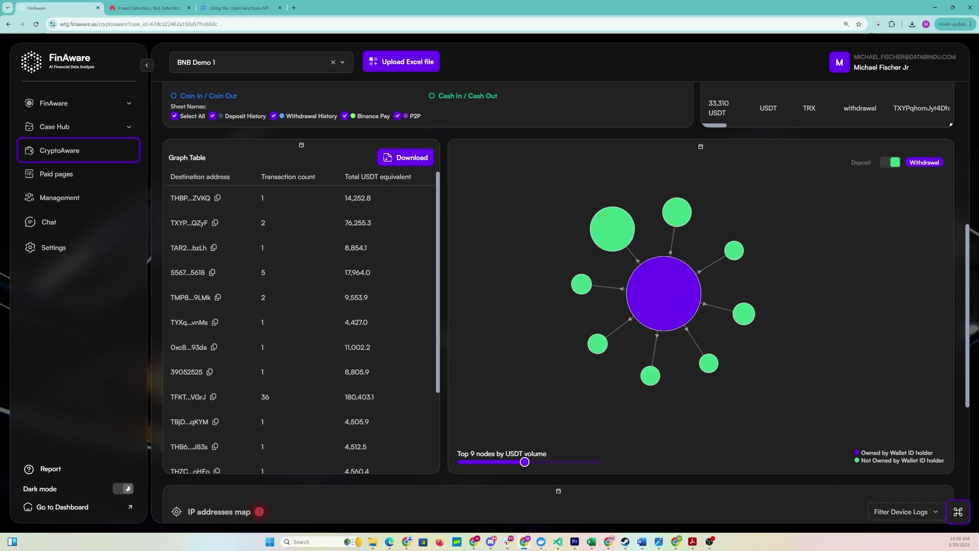
mouse_move(610, 222)
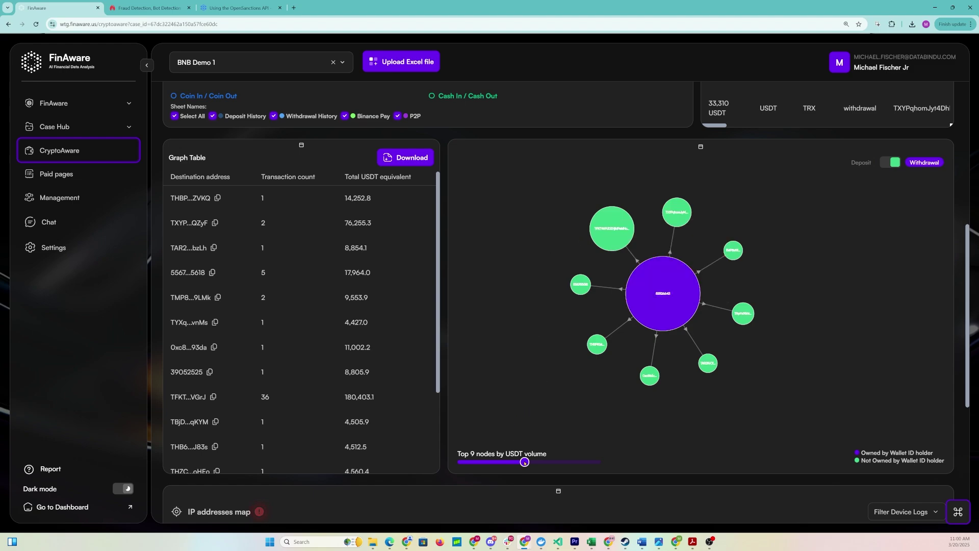
drag(524, 461, 506, 461)
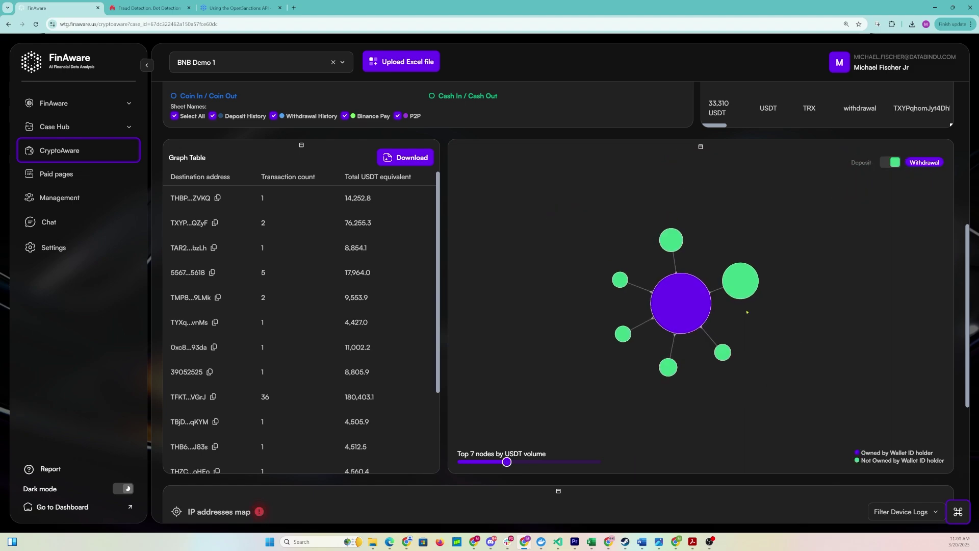
mouse_move(726, 286)
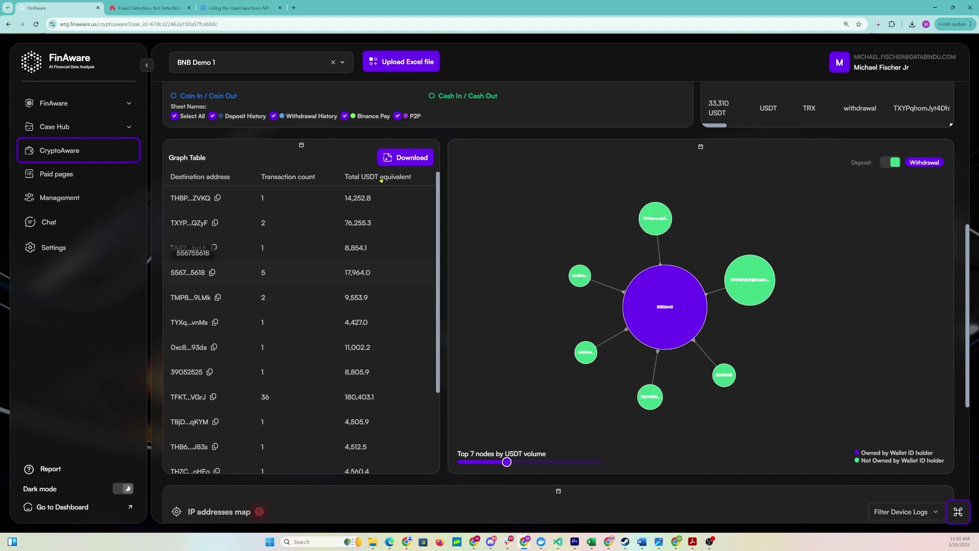
Step: Download the withdrawal Graph Table and open the exported workbook in Excel
click(409, 159)
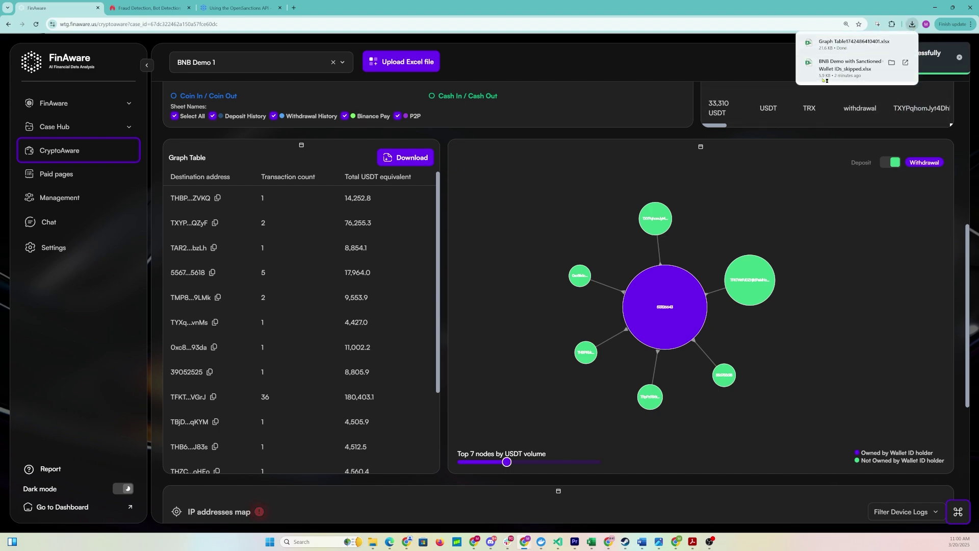
key(alt+Tab)
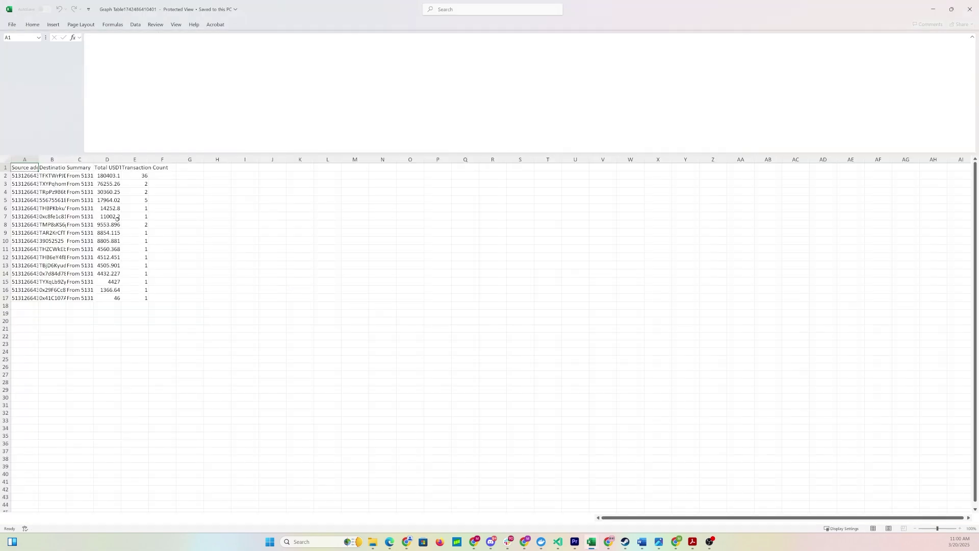
click(71, 202)
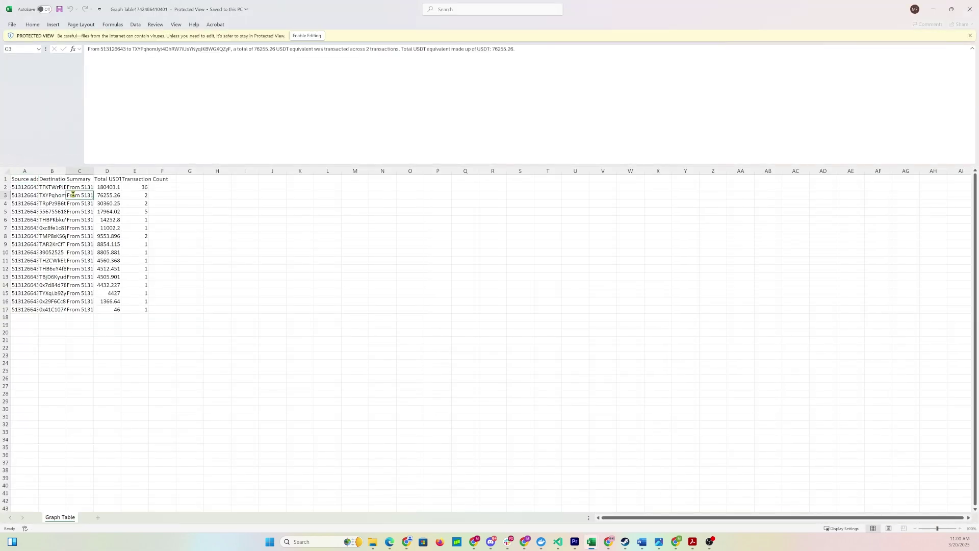
Step: Enlarge the sheet and widen the Source address, Destination address, Total USDT equivalent and Summary columns
scroll(72, 193, up, 4)
click(64, 175)
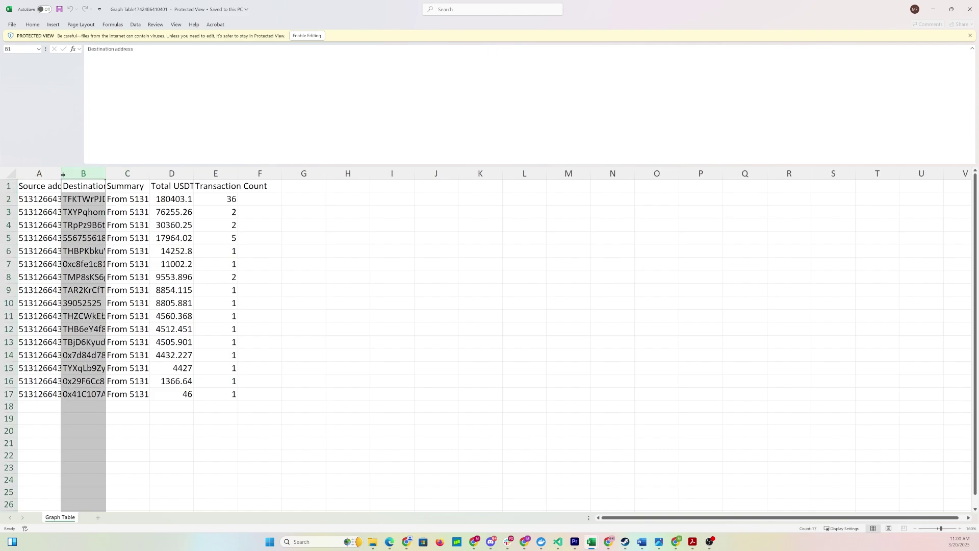
drag(62, 175, 141, 175)
double_click(186, 172)
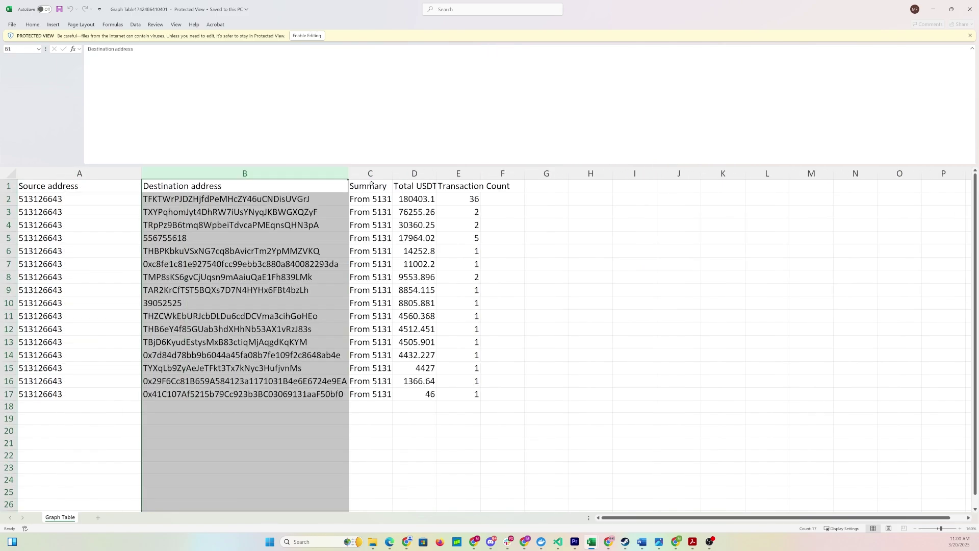
drag(436, 173, 566, 173)
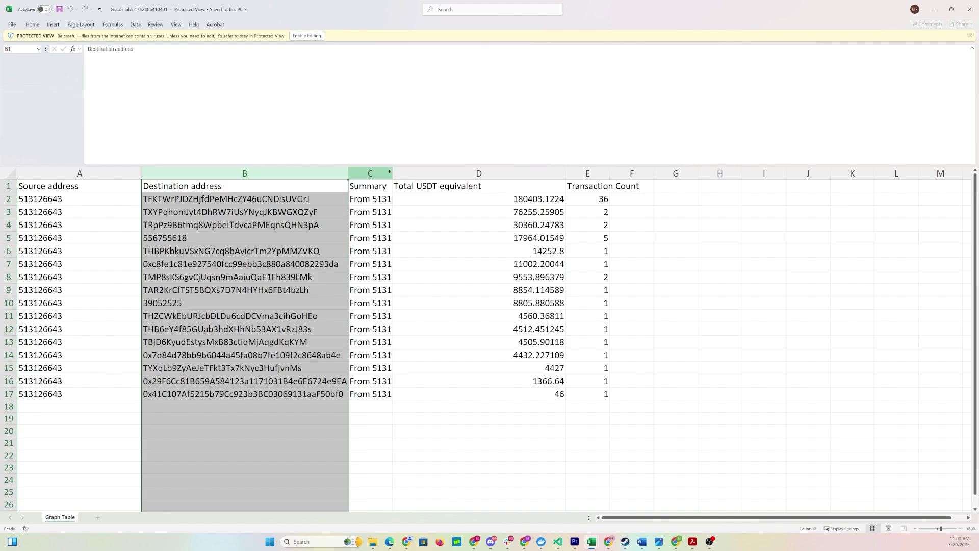
drag(392, 173, 600, 178)
Step: Read the transaction summaries in the Summary column for several destination addresses, from row 2 down to row 16
click(462, 198)
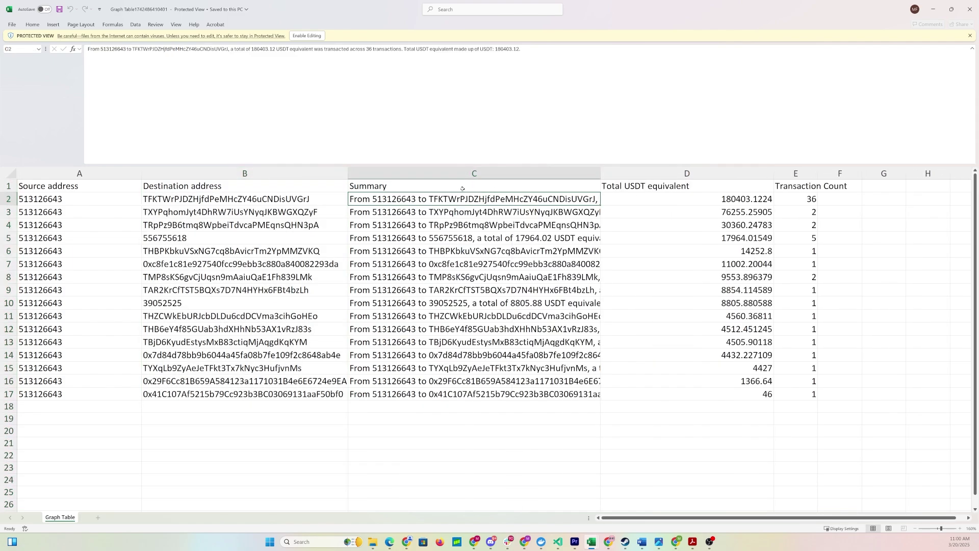
scroll(462, 189, up, 4)
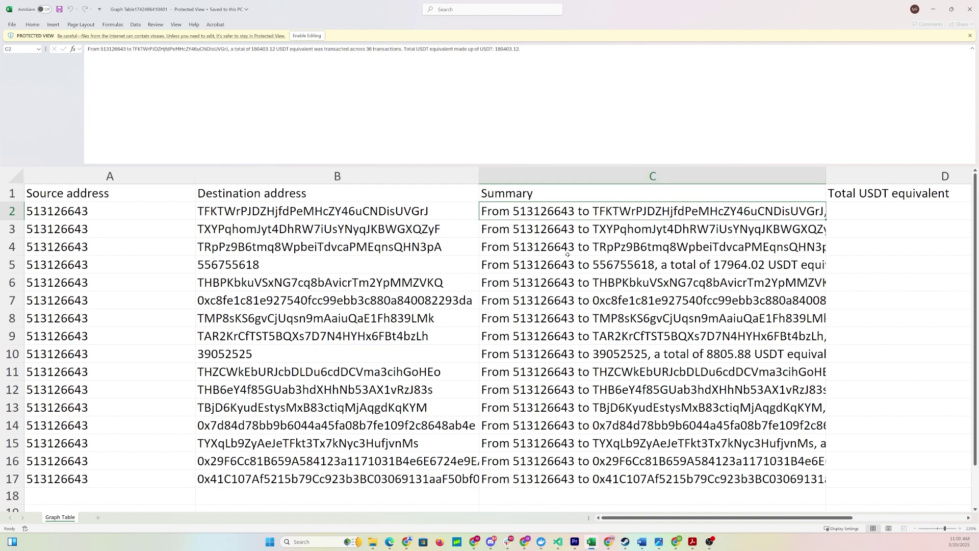
key(Down)
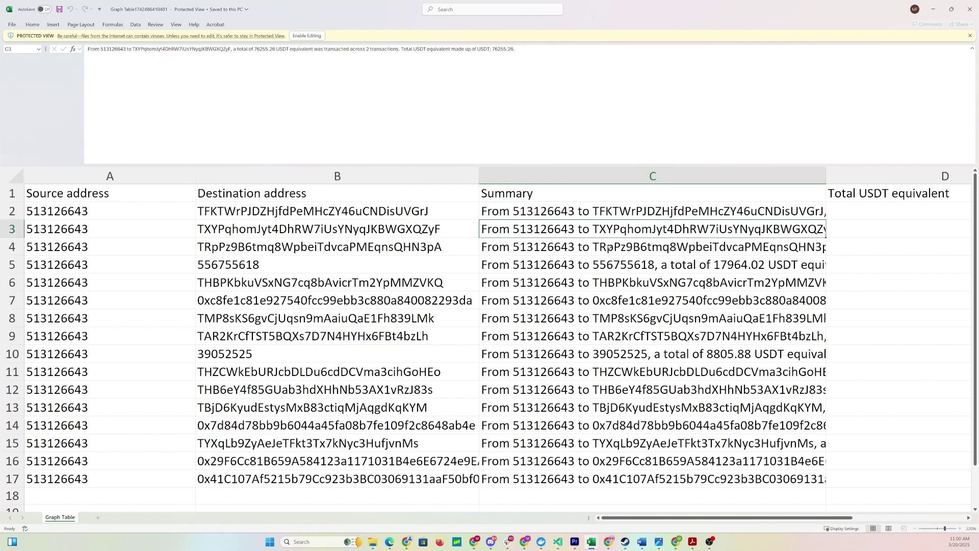
click(609, 247)
click(623, 283)
click(620, 318)
click(616, 353)
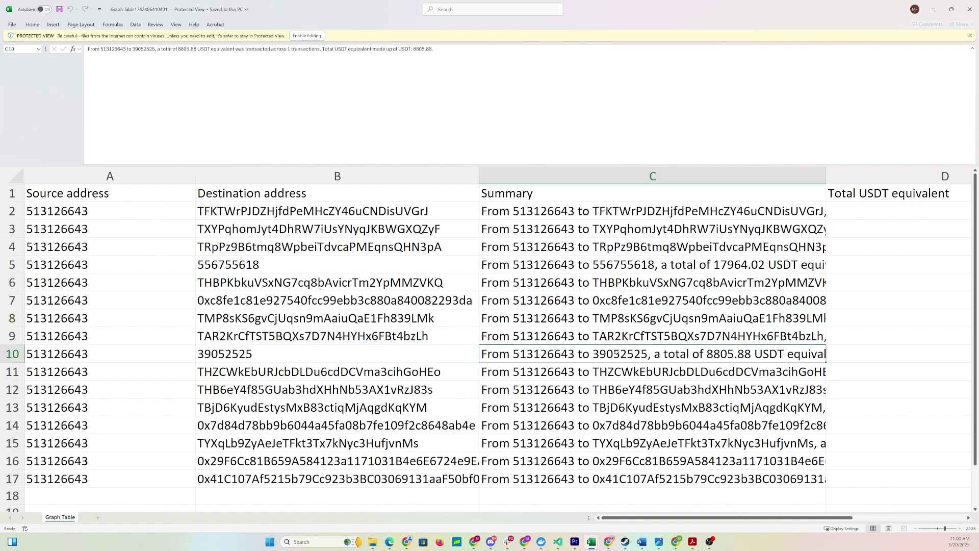
click(617, 390)
click(620, 428)
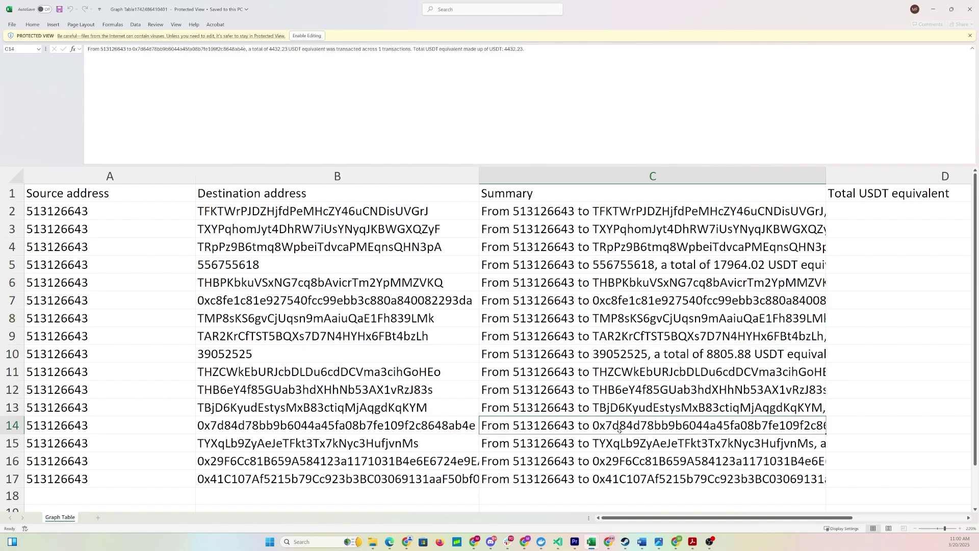
click(624, 459)
Step: Switch back to CryptoAware and review the top 7 withdrawal graph's source node, continuing down to the IP addresses map
key(alt+Tab)
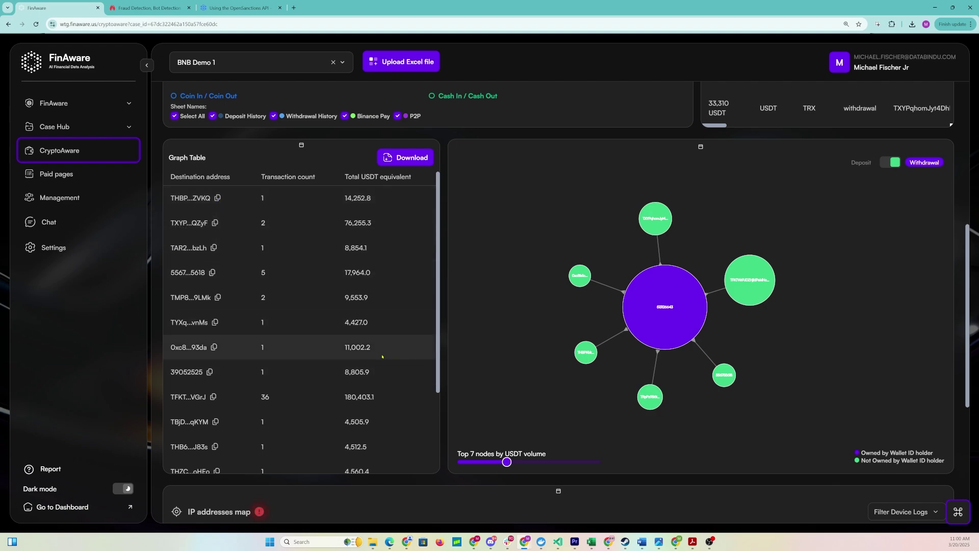
scroll(409, 132, down, 2)
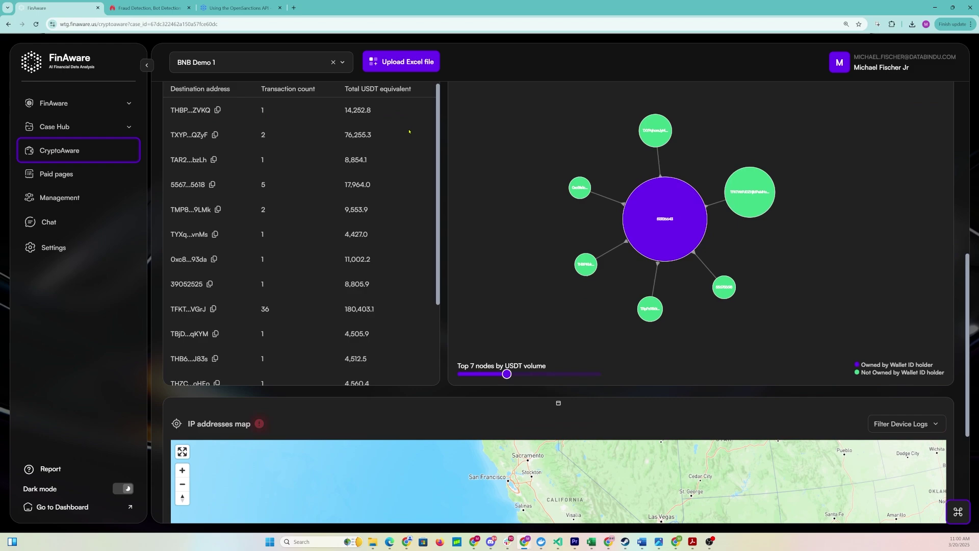
scroll(409, 132, down, 1)
mouse_move(643, 202)
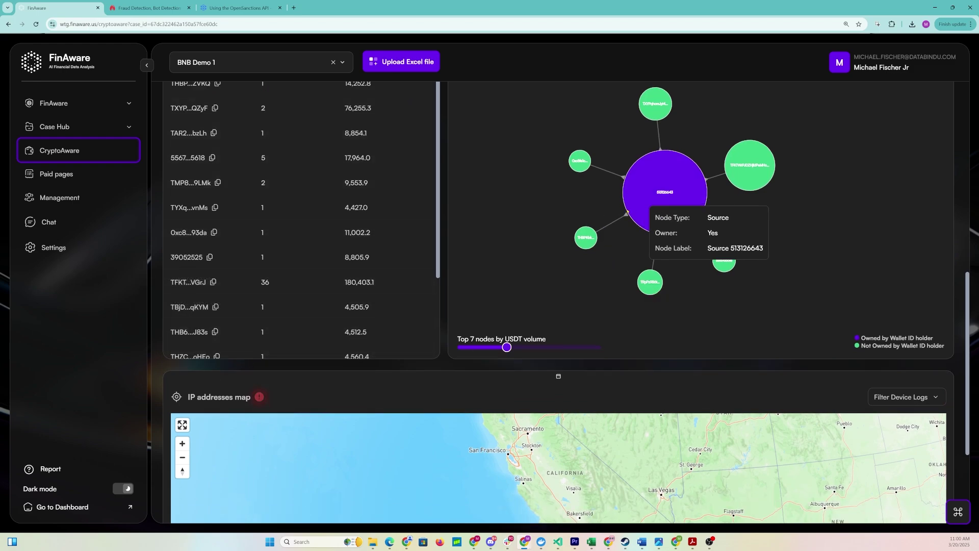
scroll(577, 364, up, 3)
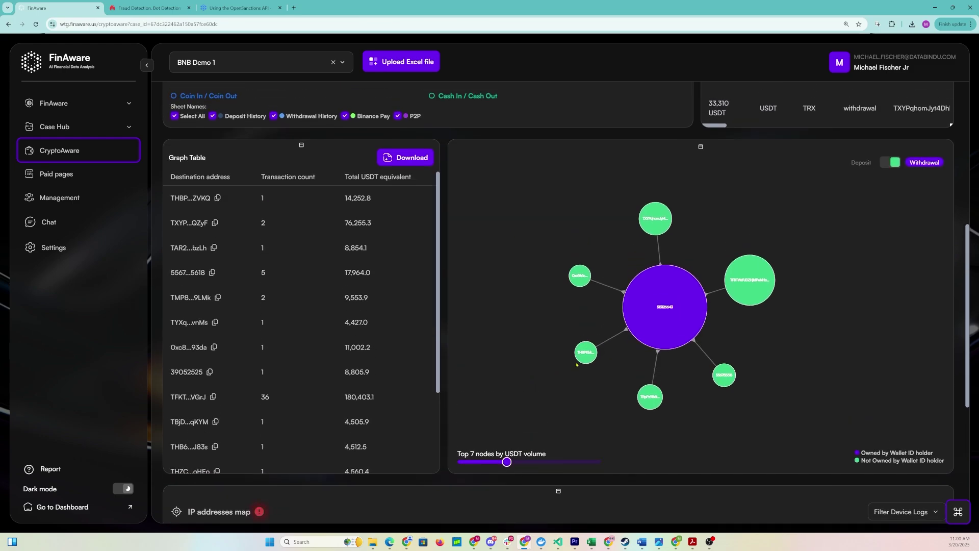
mouse_move(637, 312)
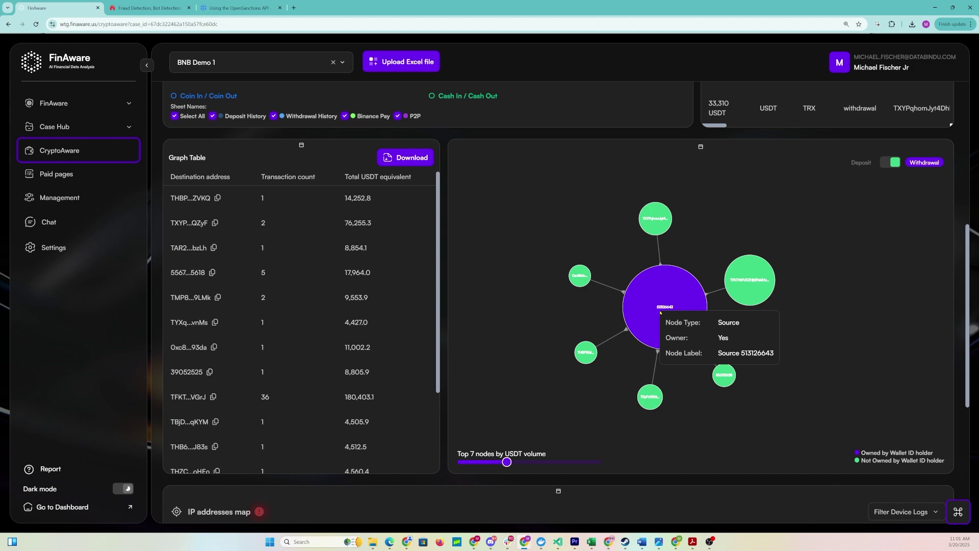
mouse_move(771, 280)
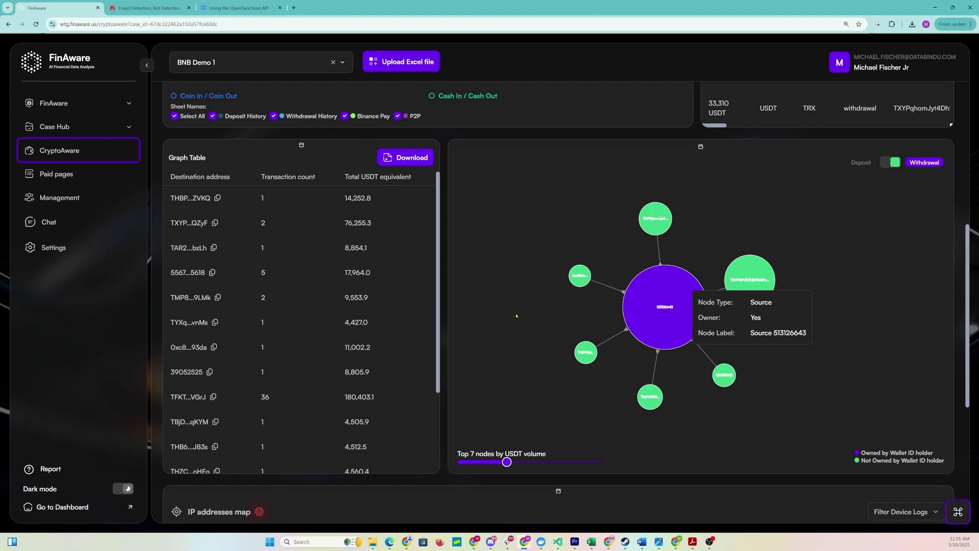
scroll(446, 354, down, 2)
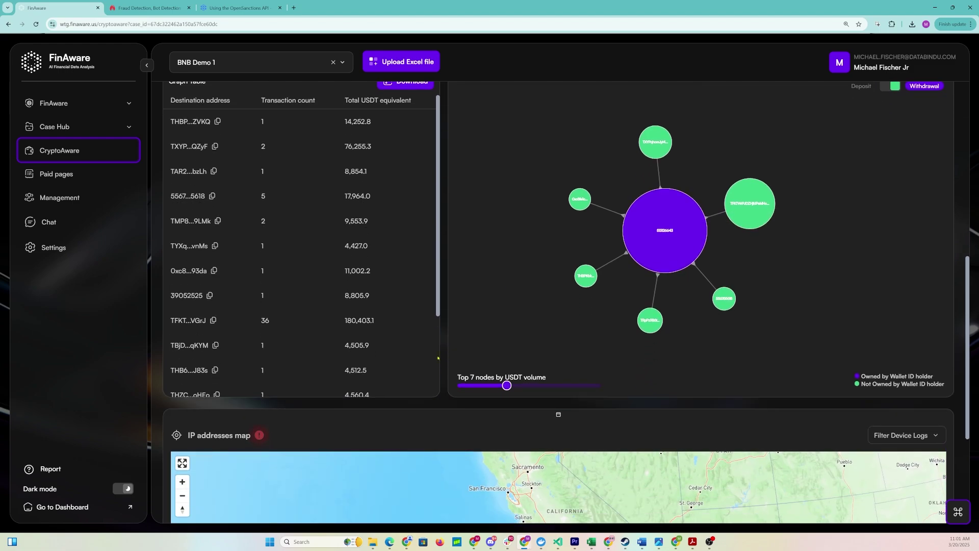
Step: Inspect the activity details of the VPN and proxy IP address marker near Los Angeles on the IP addresses map
scroll(437, 358, down, 3)
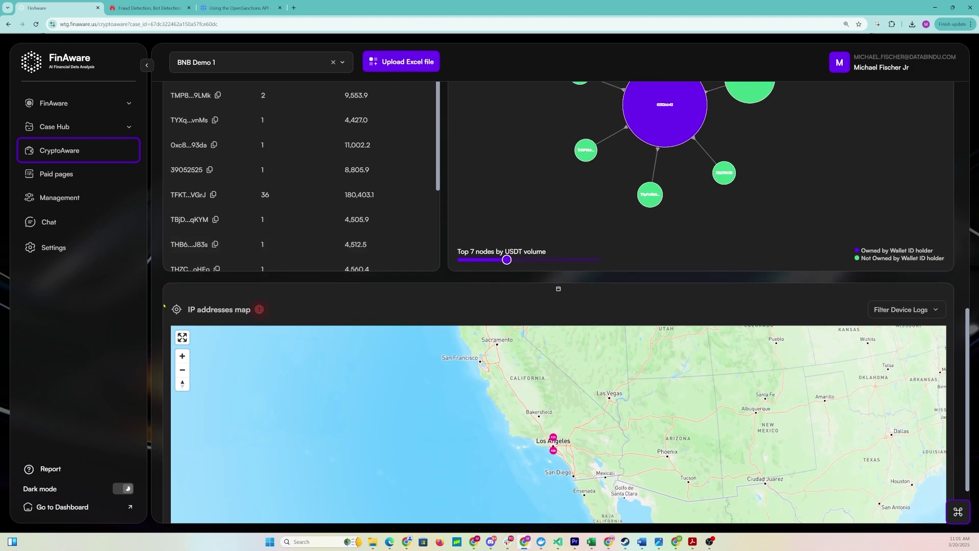
scroll(668, 386, down, 2)
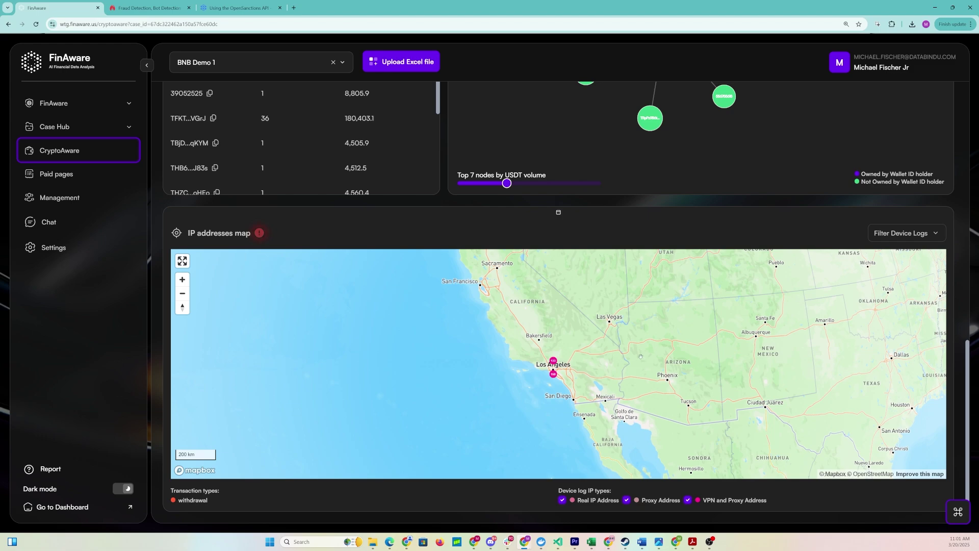
click(553, 361)
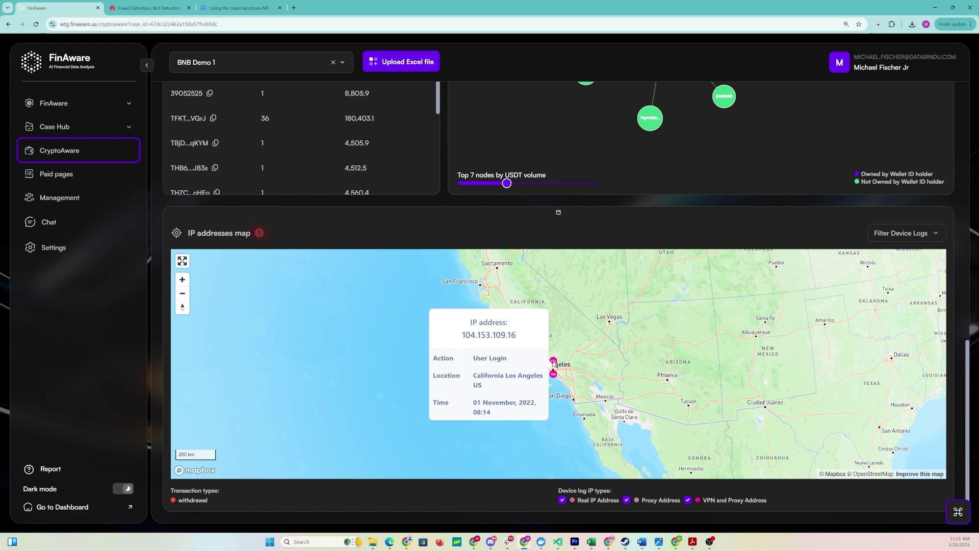
click(554, 363)
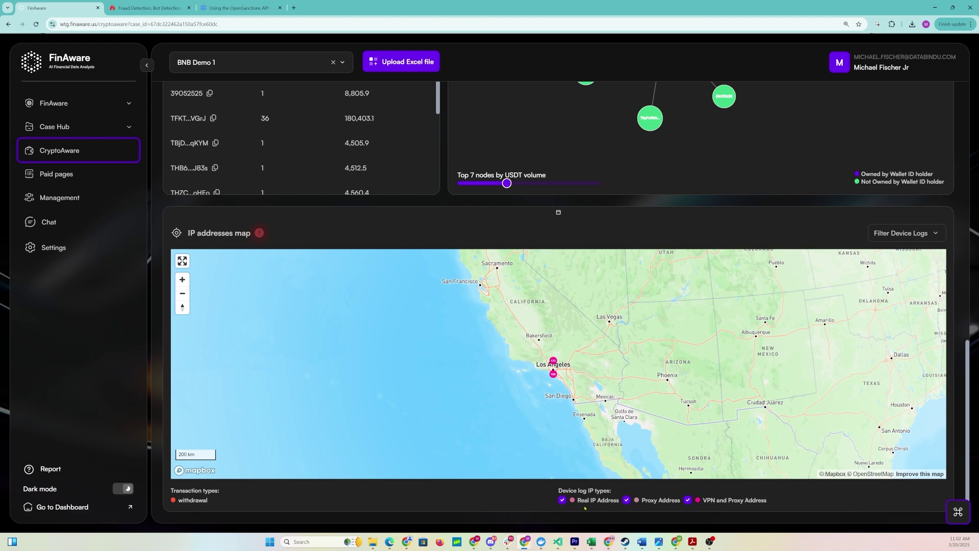
Step: Restrict the IP addresses map to real IP addresses by deselecting Proxy Address and VPN and Proxy Address
drag(576, 499, 676, 501)
drag(768, 501, 735, 483)
scroll(653, 439, down, 2)
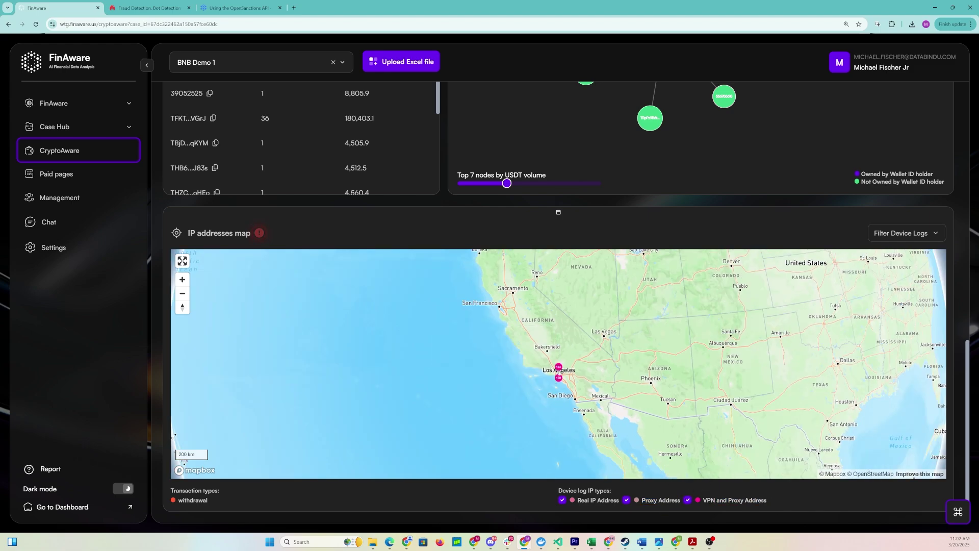
click(627, 500)
click(687, 500)
Step: Examine the real IP address markers across Guangdong, China, including the action, location and time of a marker near Yunfu
scroll(582, 384, down, 5)
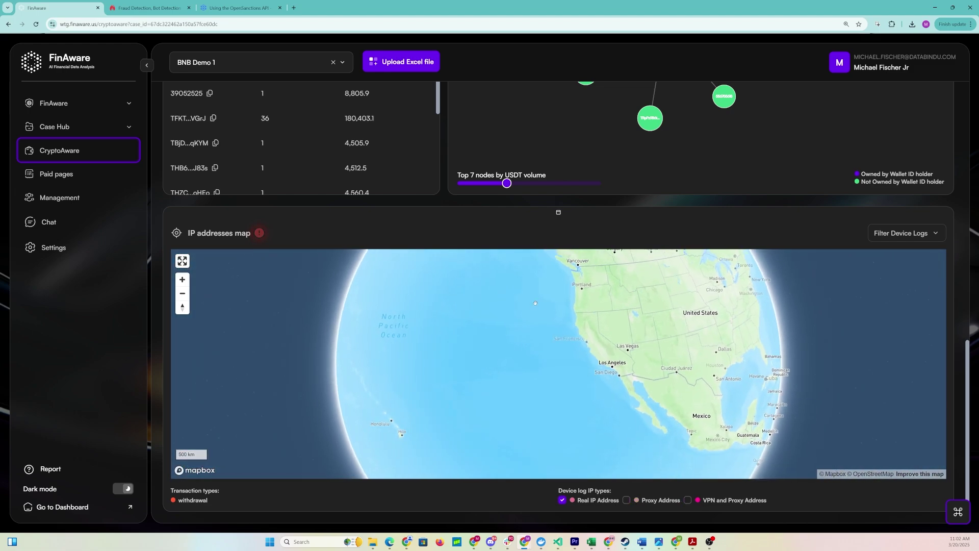
scroll(535, 303, up, 2)
scroll(444, 306, down, 3)
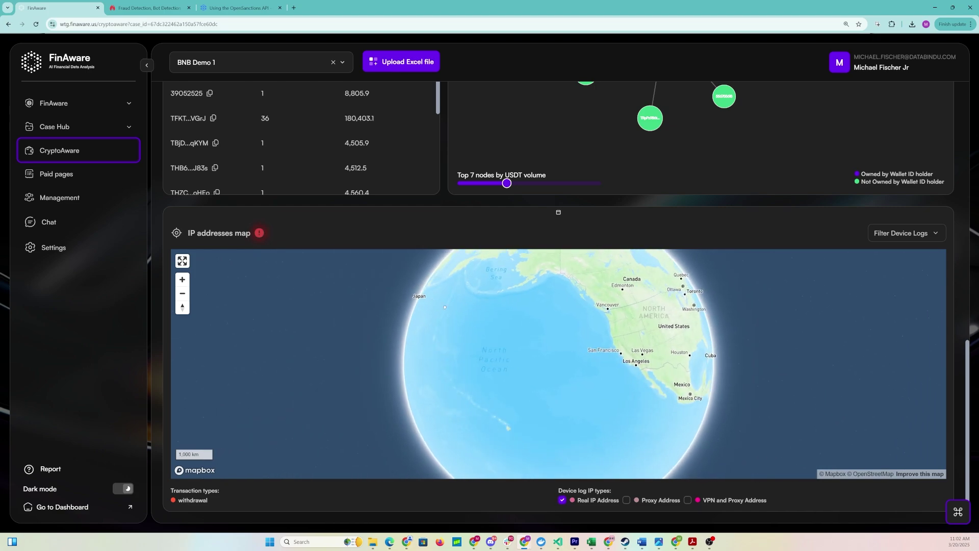
drag(445, 307, 510, 352)
scroll(490, 387, up, 2)
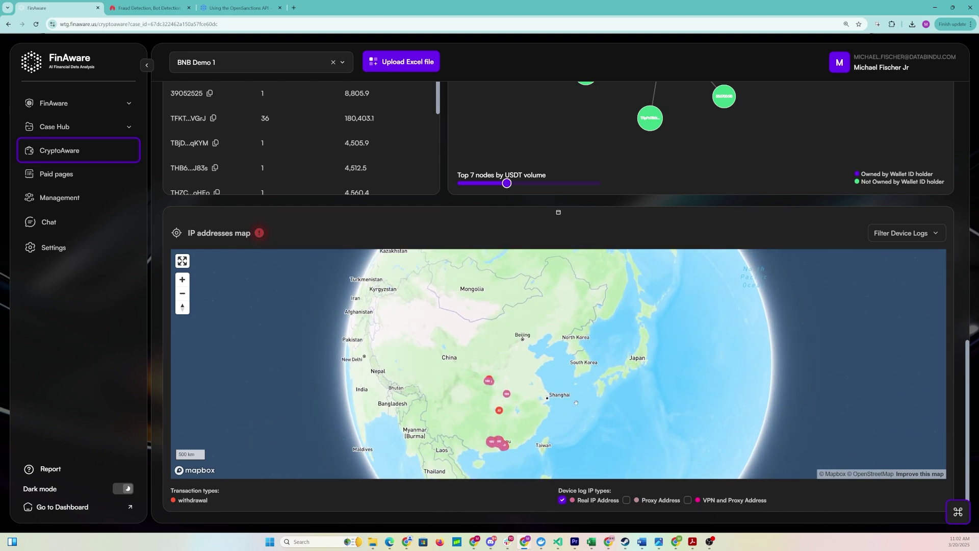
scroll(575, 402, up, 4)
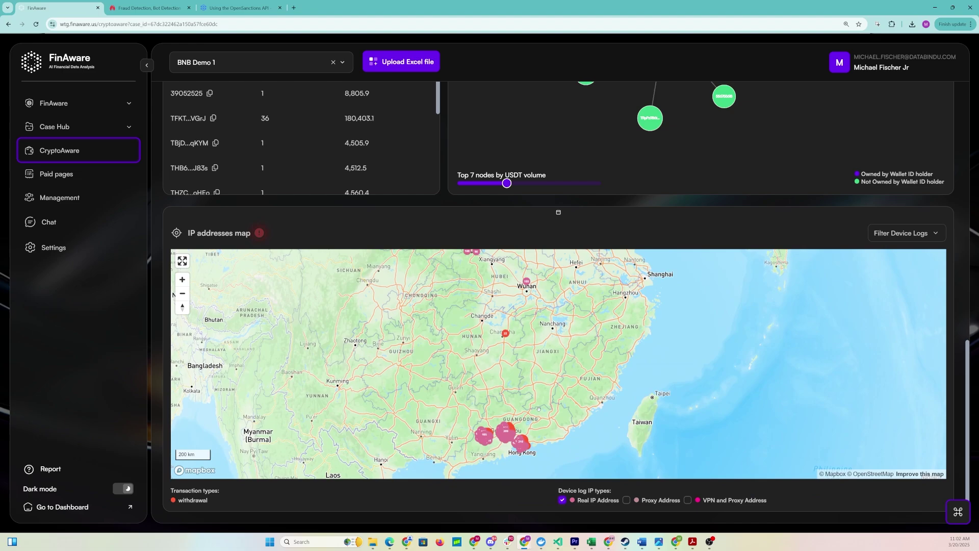
scroll(539, 409, up, 3)
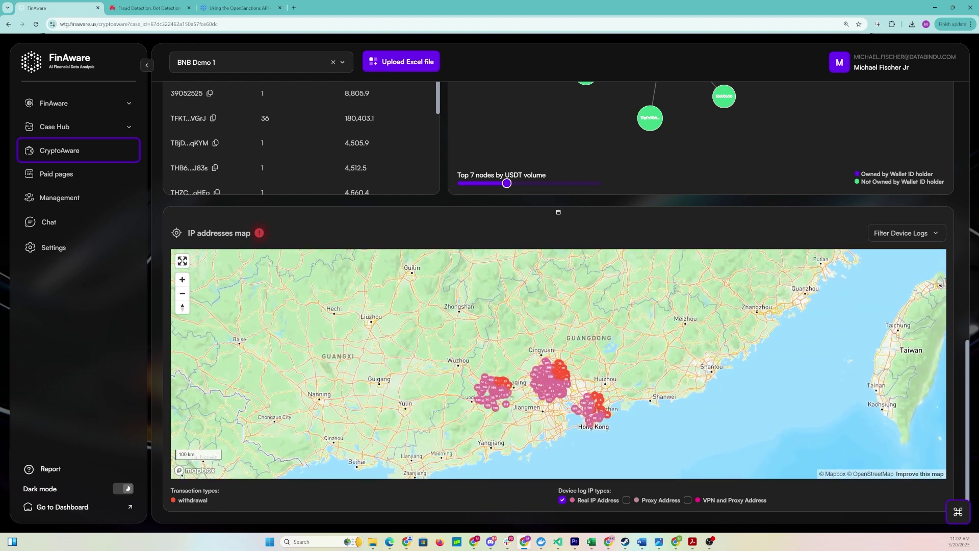
scroll(510, 402, up, 5)
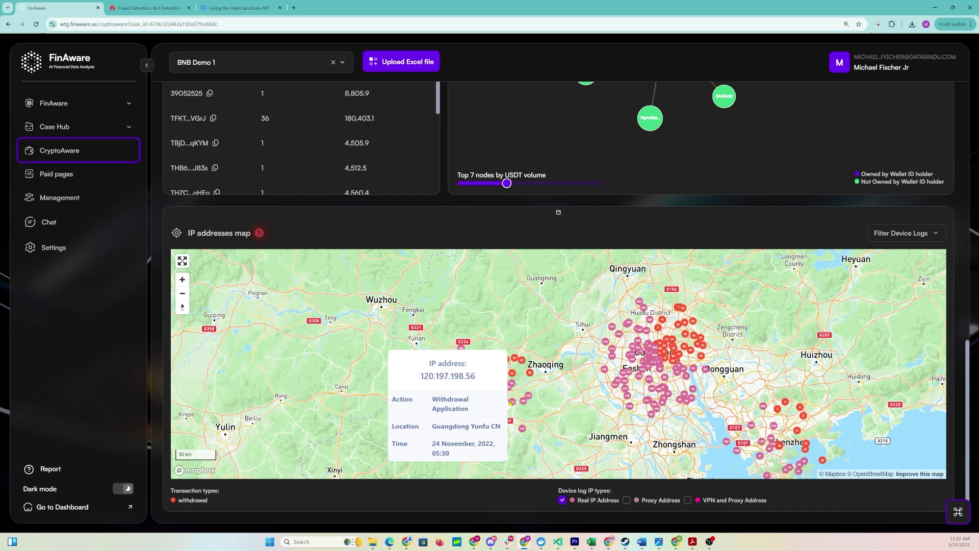
Step: Review the action types available in the device log filter, then close it and return to the withdrawal Graph Table
click(924, 236)
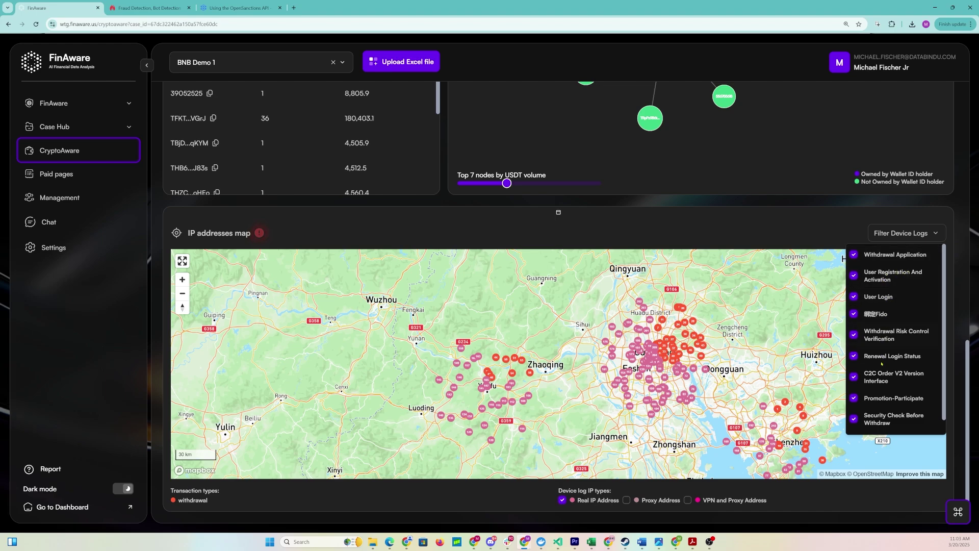
scroll(898, 371, down, 1)
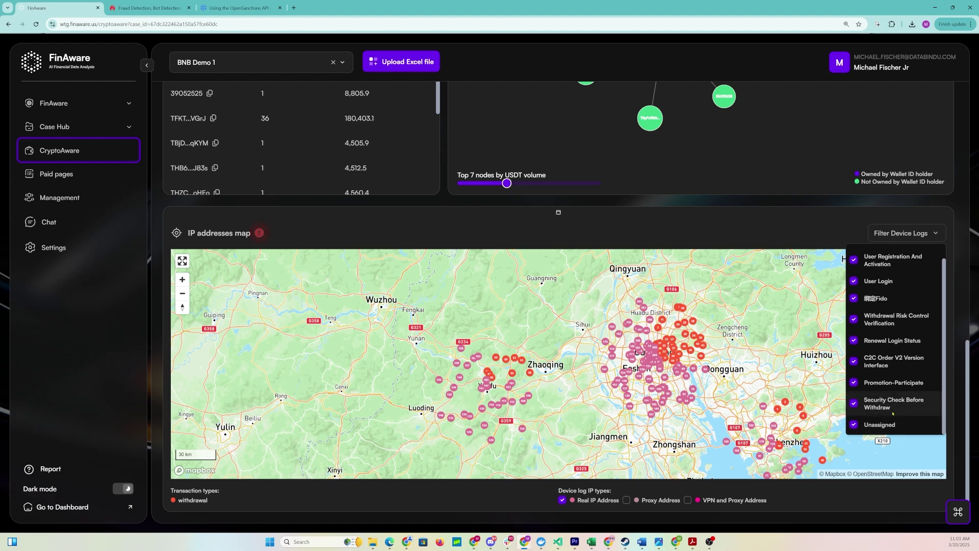
scroll(899, 403, up, 1)
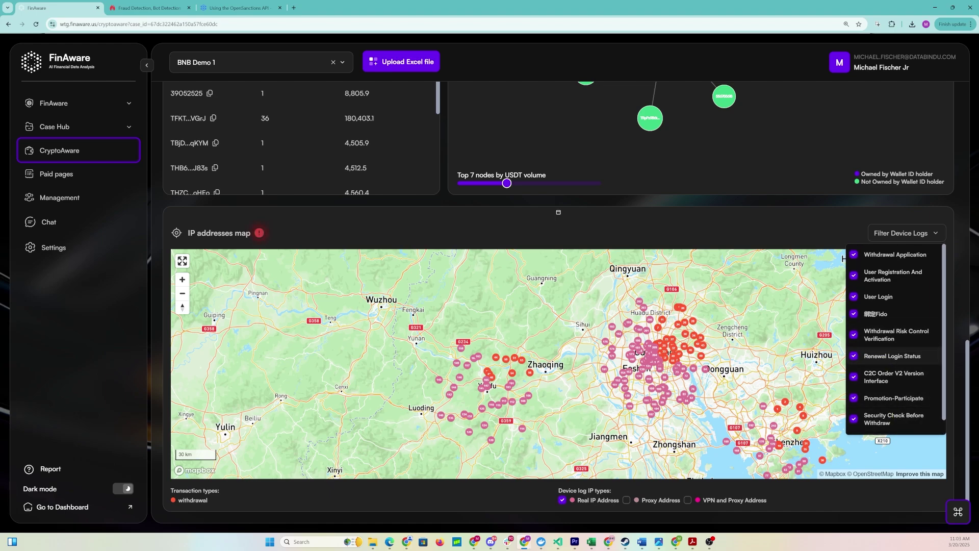
click(374, 206)
scroll(404, 210, up, 15)
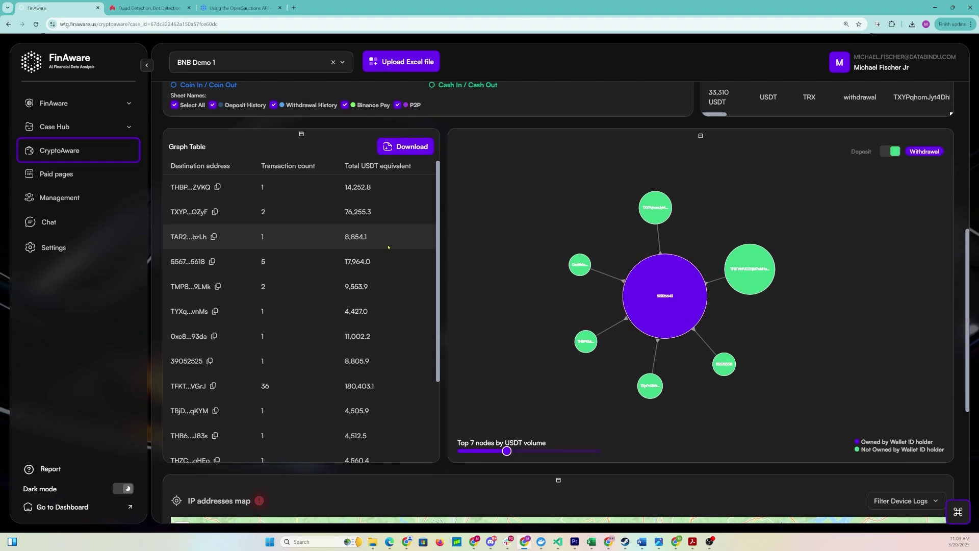